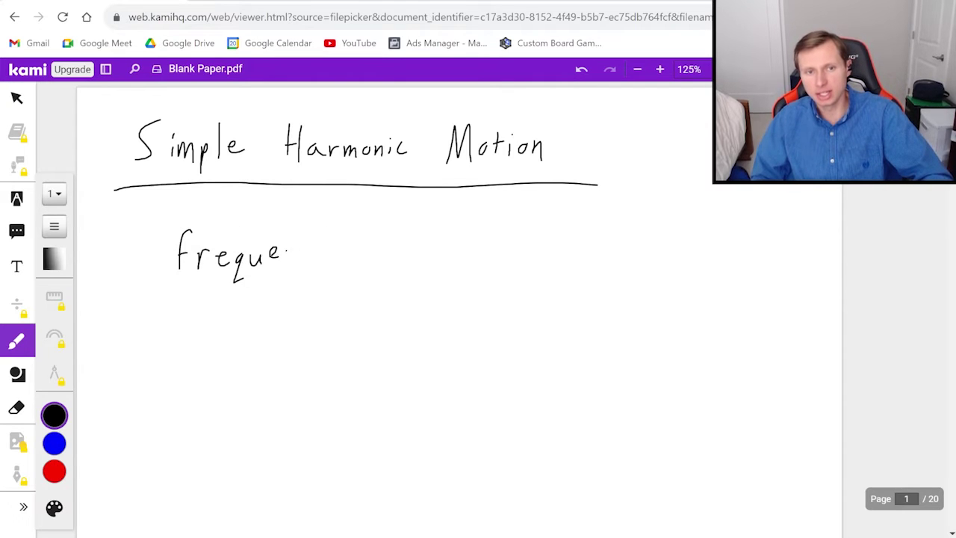
Finish handwriting 'frequency and period' under the underlined 'Simple Harmonic Motion' title.
drag(313, 247, 309, 282)
drag(370, 248, 378, 247)
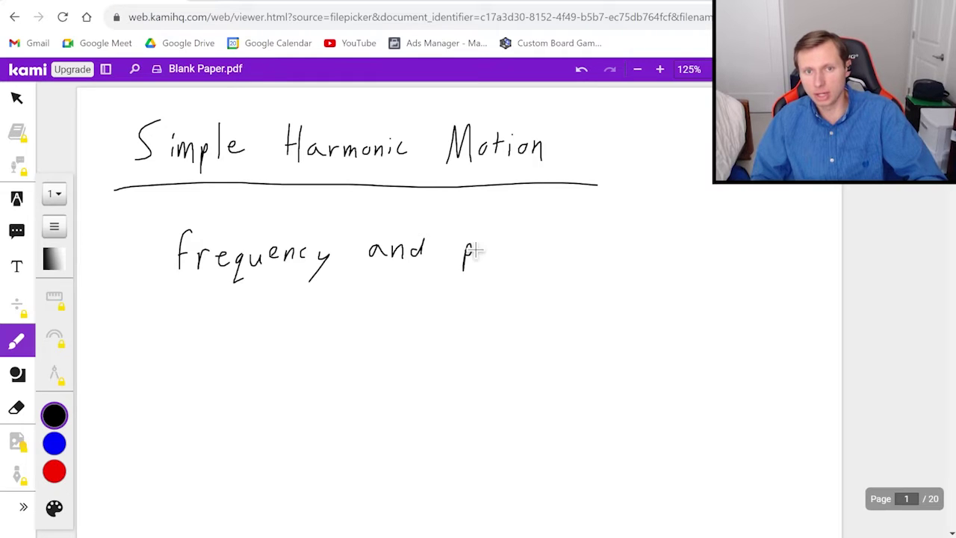
drag(543, 251, 551, 237)
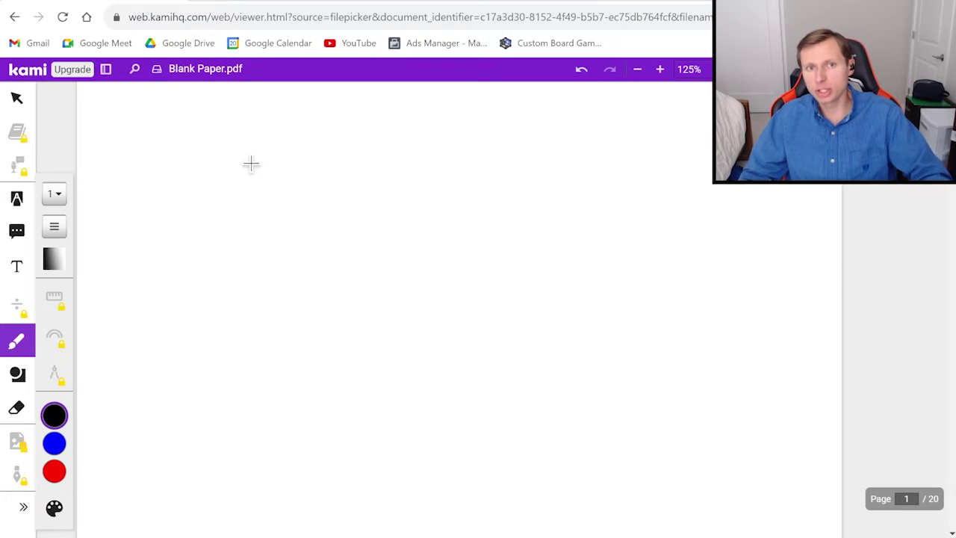
Handwrite T = 1/f below the heading.
drag(174, 156, 206, 155)
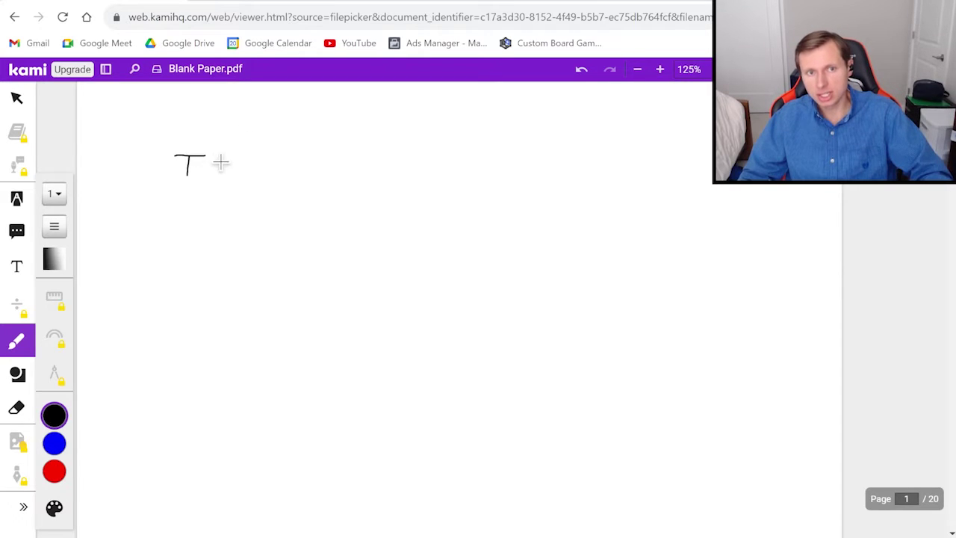
mouse_move(286, 181)
mouse_down()
mouse_move(284, 203)
mouse_move(286, 184)
mouse_up()
drag(280, 191, 292, 189)
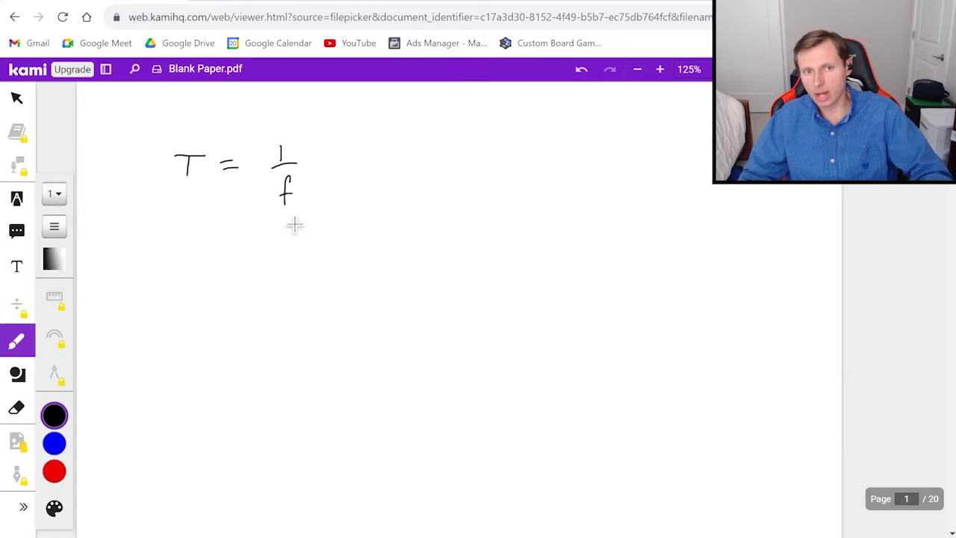
Write Period = 1/frequency beneath it.
mouse_move(182, 244)
mouse_down()
mouse_move(176, 295)
mouse_move(178, 261)
mouse_up()
mouse_move(193, 279)
mouse_down()
mouse_move(202, 286)
mouse_move(217, 273)
mouse_up()
mouse_move(223, 276)
mouse_down()
mouse_move(224, 286)
mouse_move(367, 269)
mouse_up()
drag(330, 301, 341, 298)
drag(348, 306, 366, 308)
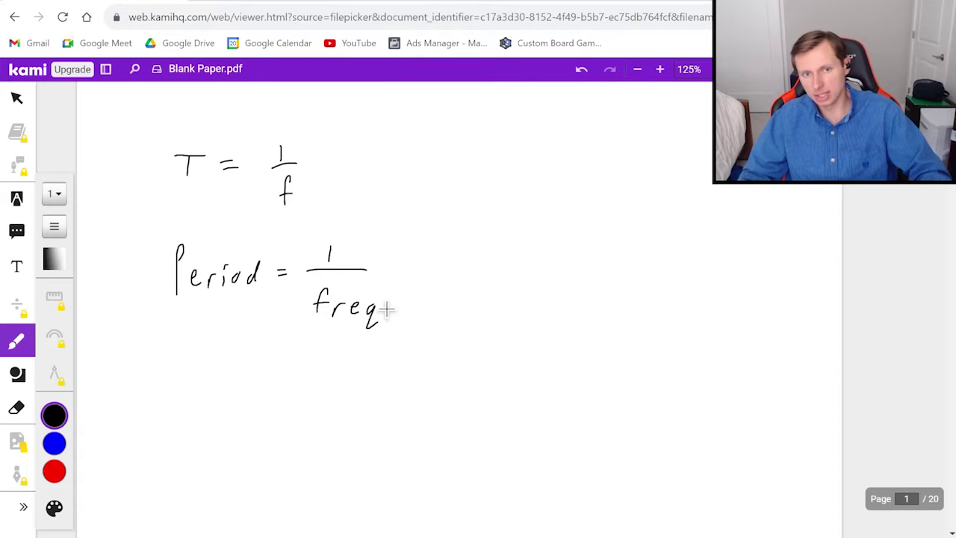
drag(452, 299, 441, 323)
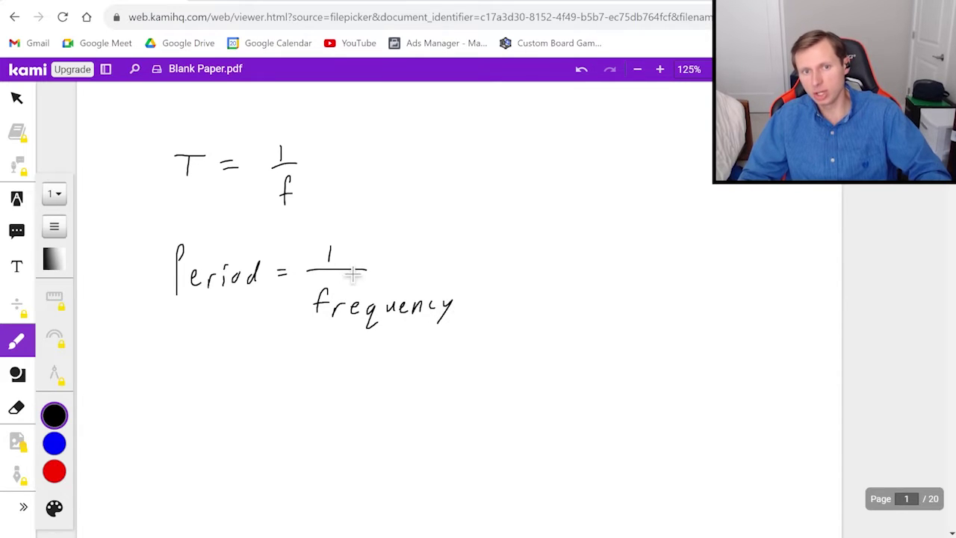
drag(367, 270, 448, 270)
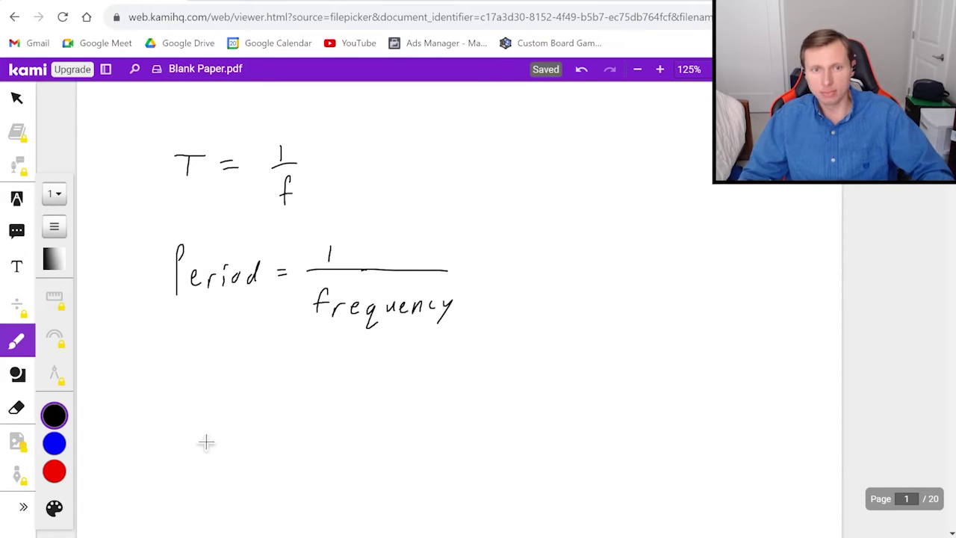
Write f = 1/T below, then scroll down to blank space.
drag(212, 426, 222, 424)
drag(213, 432, 287, 446)
drag(269, 447, 268, 468)
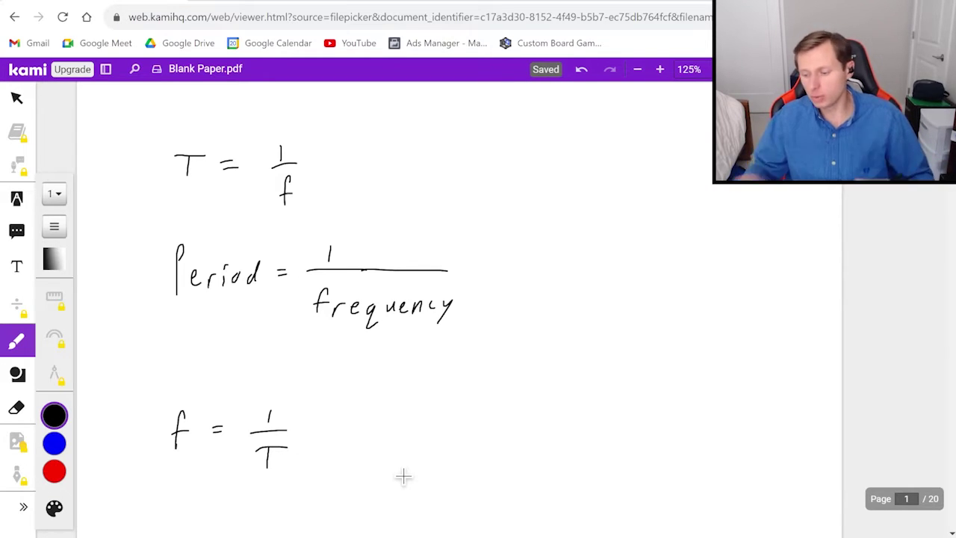
scroll(331, 322, down, 3)
Start the period definition by writing 'Period – Time to'.
scroll(331, 321, down, 3)
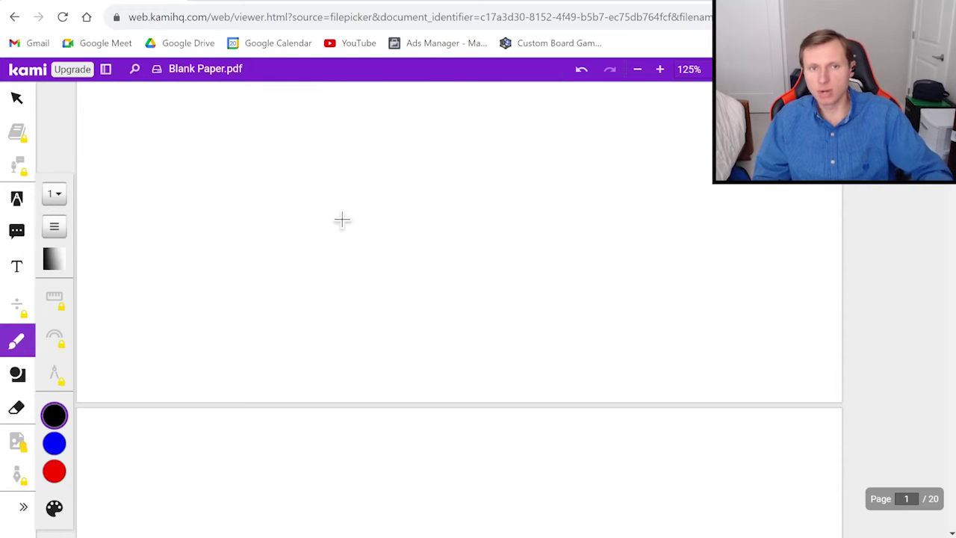
mouse_move(160, 197)
mouse_down()
mouse_move(161, 173)
mouse_move(189, 192)
mouse_up()
drag(194, 193, 202, 181)
drag(211, 181, 212, 193)
drag(223, 182, 218, 183)
drag(238, 183, 243, 163)
drag(267, 178, 280, 177)
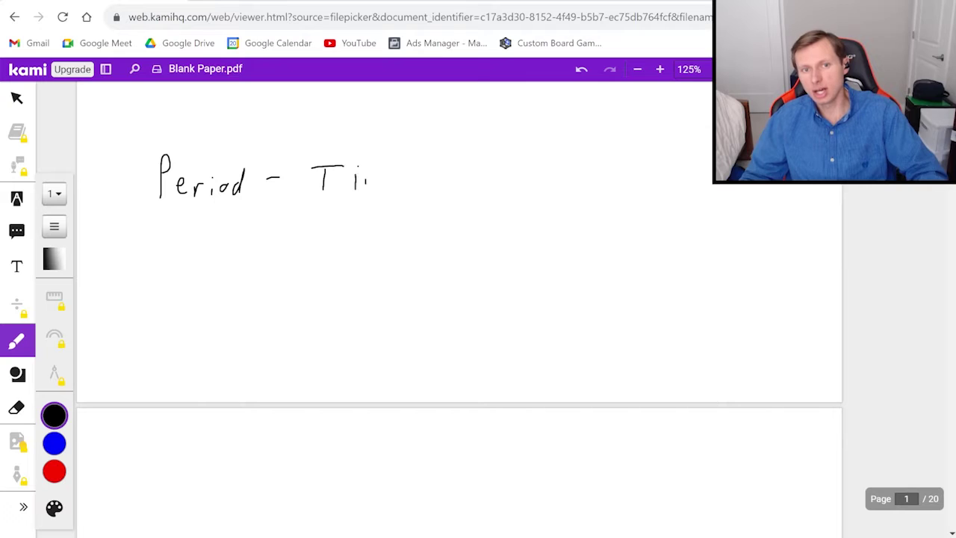
drag(391, 182, 405, 182)
drag(450, 162, 451, 186)
drag(445, 170, 459, 171)
drag(469, 172, 515, 179)
Finish the period definition with 'complete one oscillation'.
drag(533, 188, 584, 185)
drag(591, 178, 602, 181)
drag(612, 164, 615, 183)
drag(626, 176, 635, 180)
drag(316, 236, 313, 248)
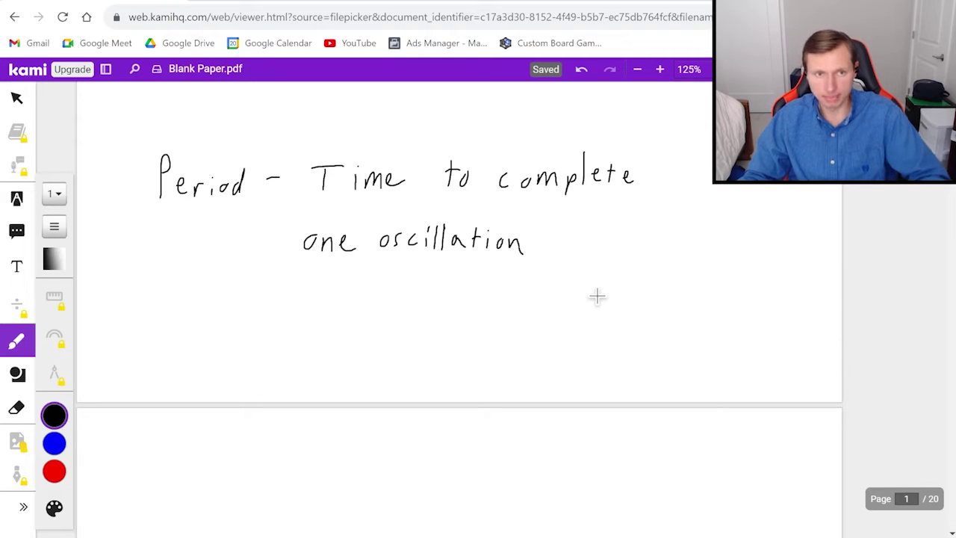
Write 'Frequency – # of oscillations' below the period definition.
drag(134, 299, 135, 336)
drag(135, 298, 152, 297)
drag(135, 315, 150, 314)
drag(157, 318, 166, 322)
drag(173, 327, 186, 329)
drag(203, 321, 201, 346)
drag(251, 323, 262, 337)
mouse_move(277, 327)
mouse_down()
mouse_move(275, 340)
mouse_move(286, 342)
mouse_up()
mouse_move(295, 327)
mouse_down()
mouse_move(283, 356)
mouse_move(332, 322)
mouse_move(375, 334)
mouse_up()
drag(389, 315, 386, 333)
drag(372, 322, 398, 322)
drag(372, 330, 425, 325)
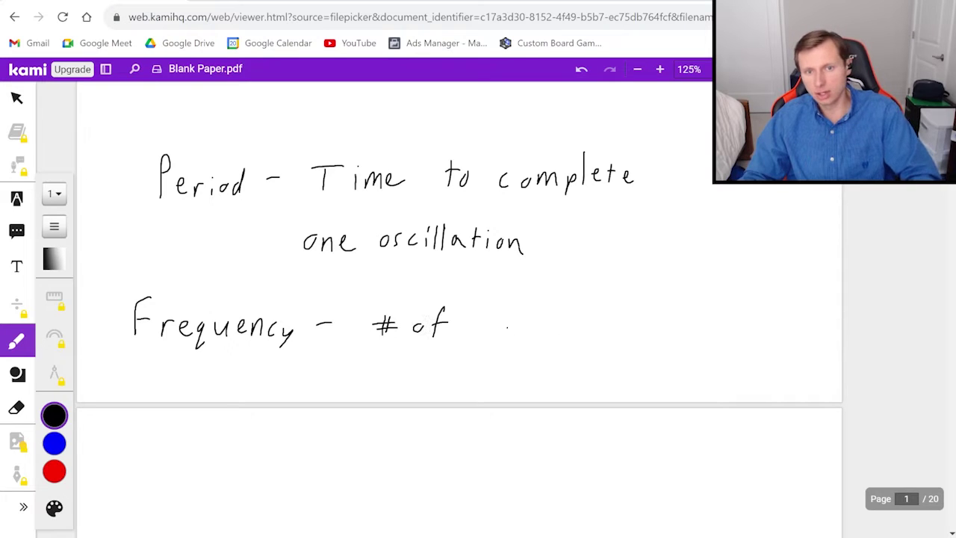
mouse_move(550, 321)
mouse_down()
mouse_move(567, 335)
mouse_move(646, 336)
mouse_up()
Add 'per second' to complete the frequency definition, then scroll to page 2.
drag(355, 395, 361, 370)
drag(432, 374, 428, 386)
drag(445, 380, 452, 385)
drag(472, 373, 471, 386)
drag(487, 376, 494, 378)
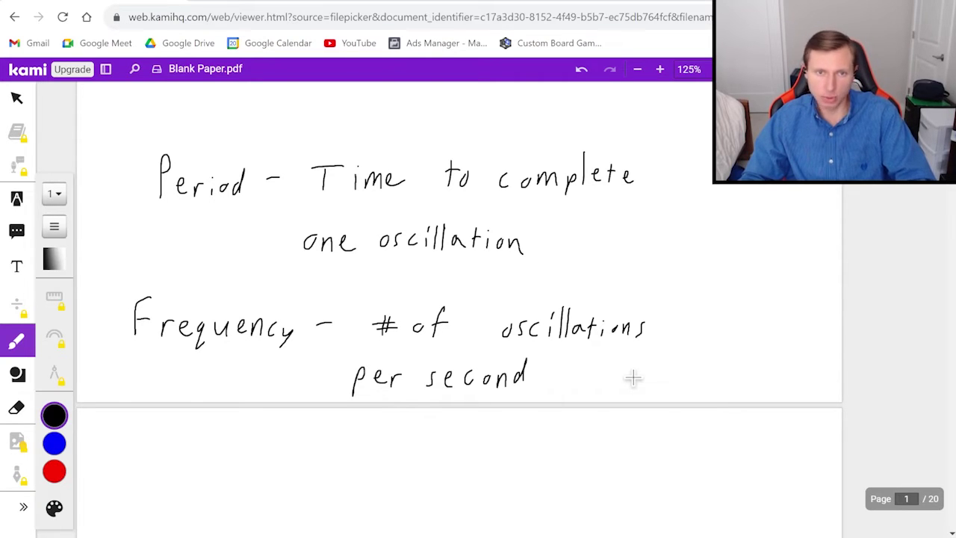
scroll(633, 378, down, 4)
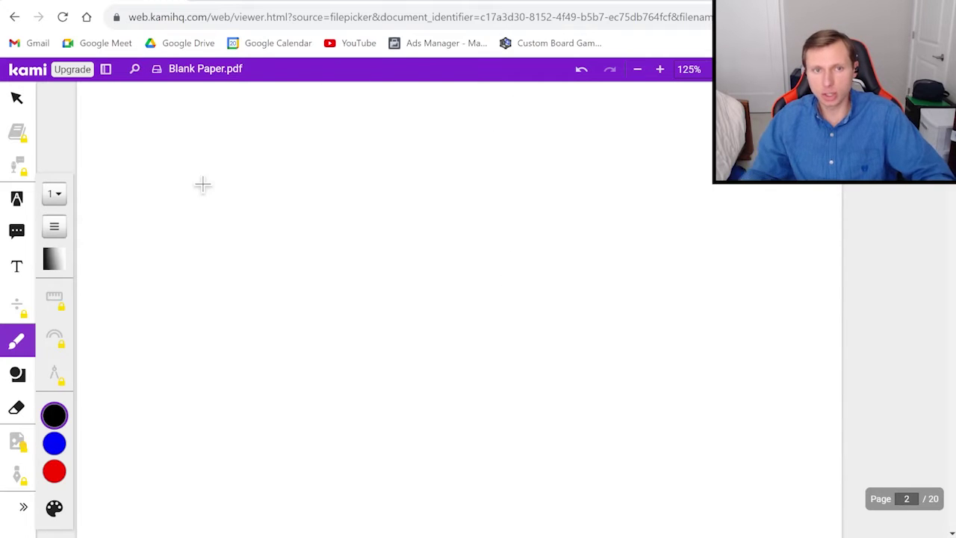
Write T = 1/f at the top of page 2.
drag(191, 186, 192, 209)
drag(178, 185, 242, 188)
drag(231, 196, 243, 195)
mouse_move(297, 167)
mouse_down()
mouse_move(296, 187)
mouse_move(310, 191)
mouse_move(291, 233)
mouse_up()
drag(290, 218, 301, 217)
Write f = 1/T beside it and draw a box around both equations.
mouse_move(427, 180)
mouse_down()
mouse_move(410, 223)
mouse_move(427, 200)
mouse_up()
drag(459, 192, 469, 198)
drag(509, 173, 508, 189)
mouse_move(494, 202)
mouse_down()
mouse_move(522, 201)
mouse_move(506, 240)
mouse_up()
drag(499, 220, 524, 218)
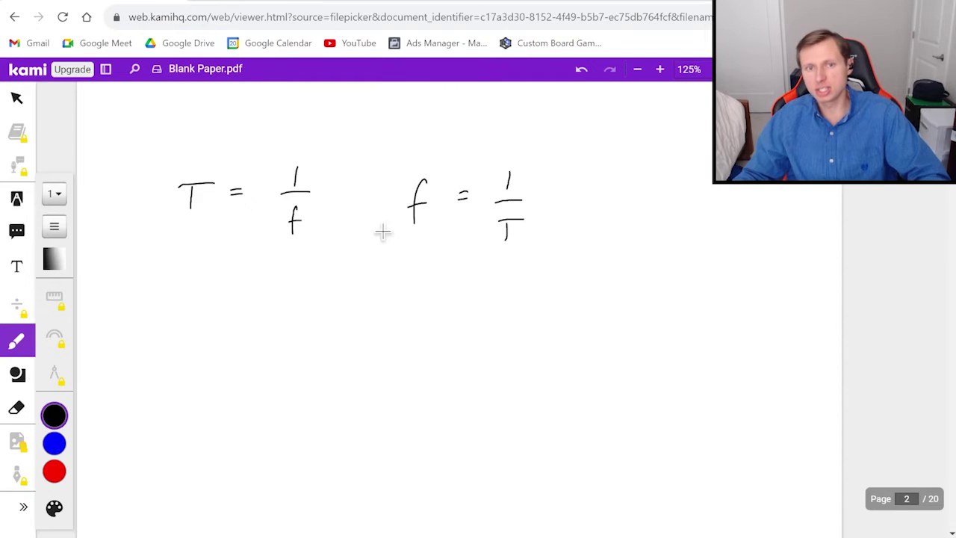
mouse_move(393, 158)
mouse_down()
mouse_move(241, 150)
mouse_move(318, 283)
mouse_move(535, 161)
mouse_move(311, 157)
mouse_up()
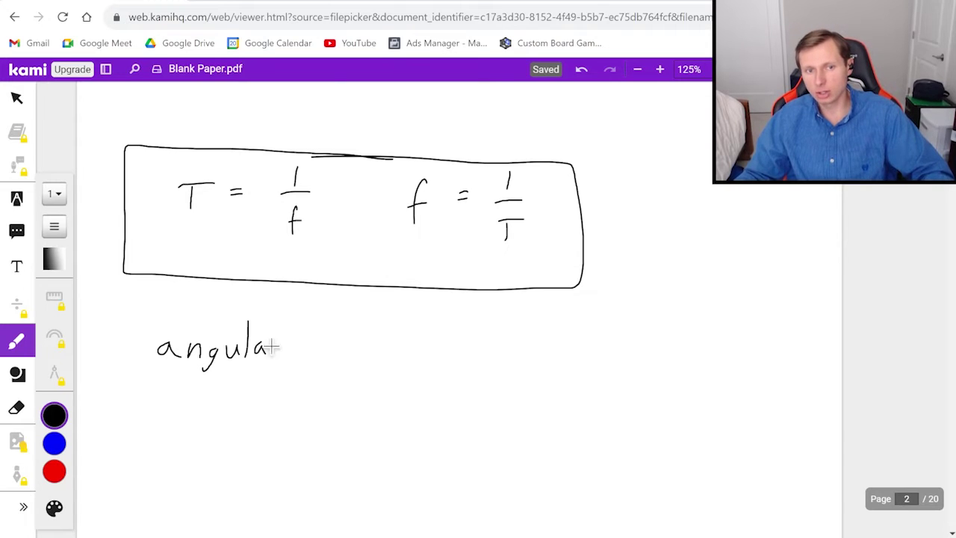
Write 'angular frequency ω' below the box.
drag(274, 357, 285, 345)
mouse_move(345, 328)
mouse_down()
mouse_move(333, 360)
mouse_move(478, 350)
mouse_move(453, 357)
mouse_up()
drag(526, 345, 542, 360)
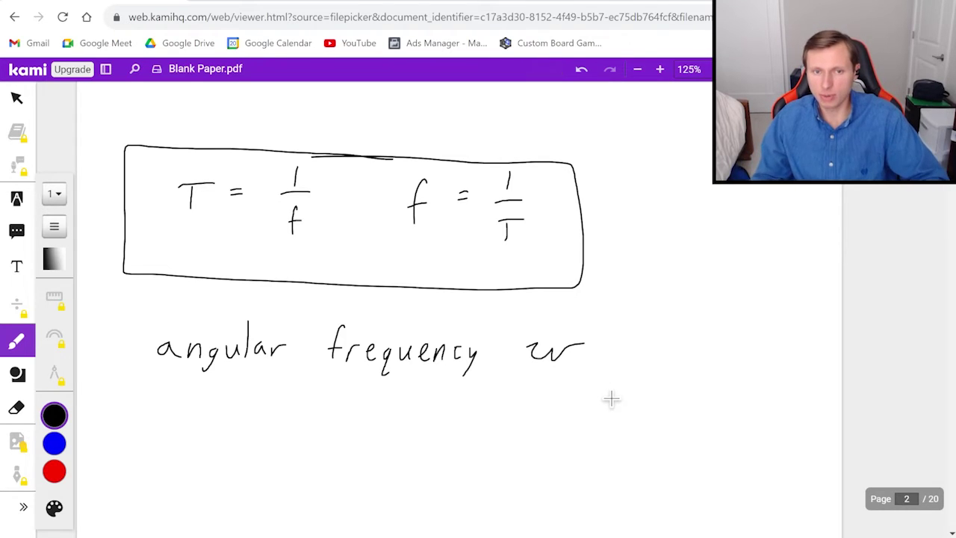
Write ω = 2πf under the angular frequency heading.
scroll(611, 399, down, 1)
scroll(611, 398, down, 1)
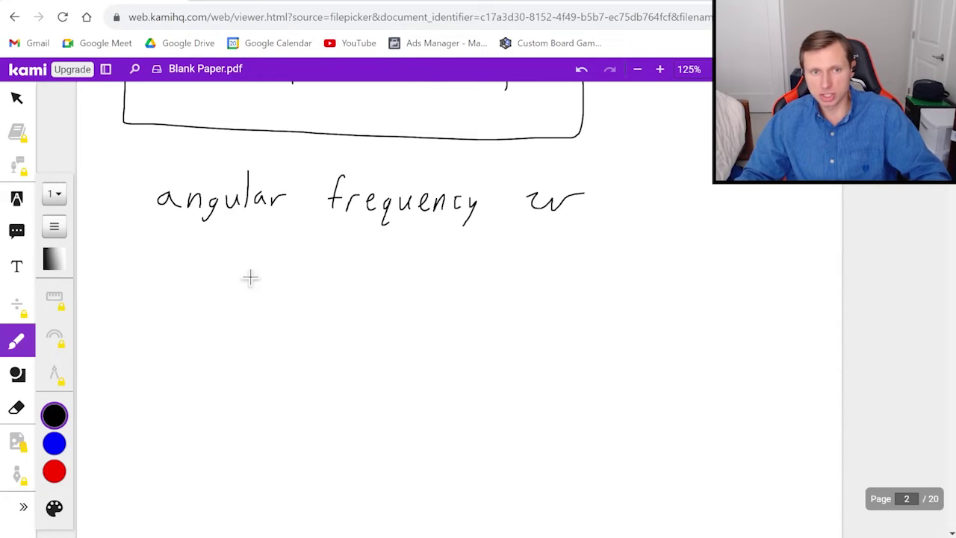
drag(213, 309, 220, 306)
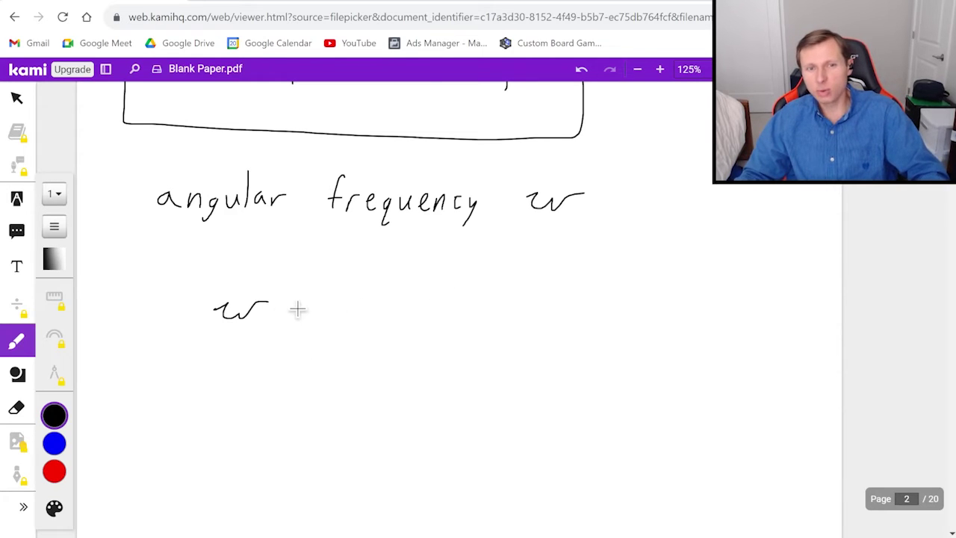
drag(299, 300, 313, 300)
drag(299, 307, 352, 311)
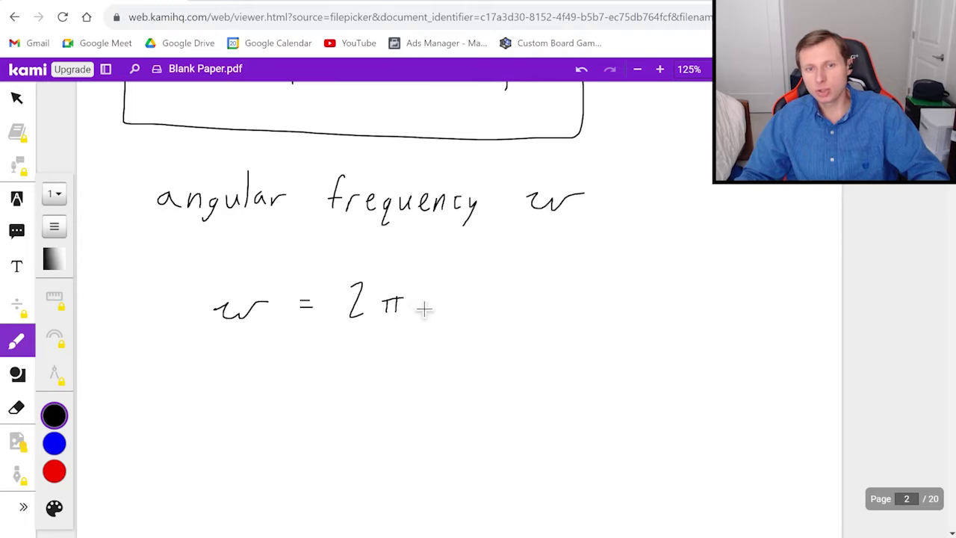
drag(439, 277, 424, 317)
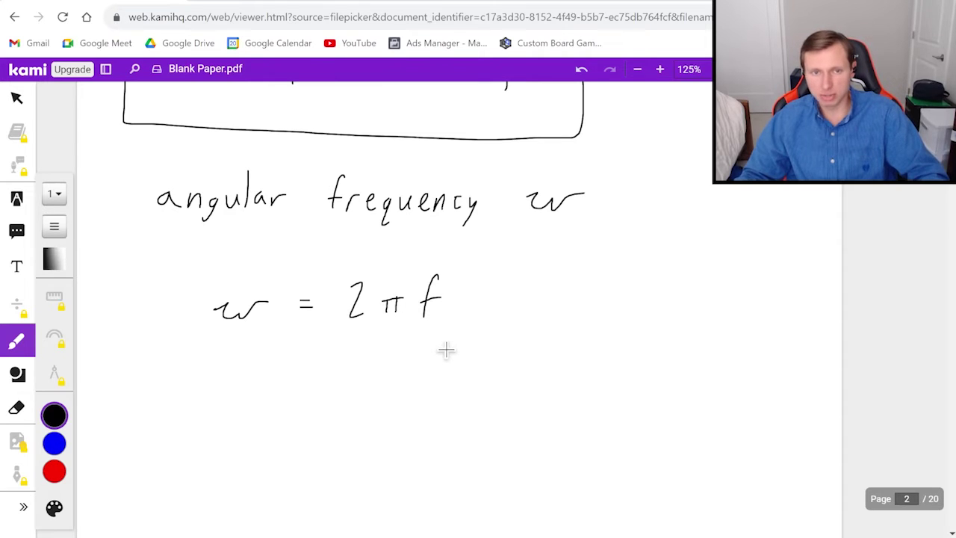
Write ω = 2π/T below it and box both ω equations.
drag(229, 399, 240, 407)
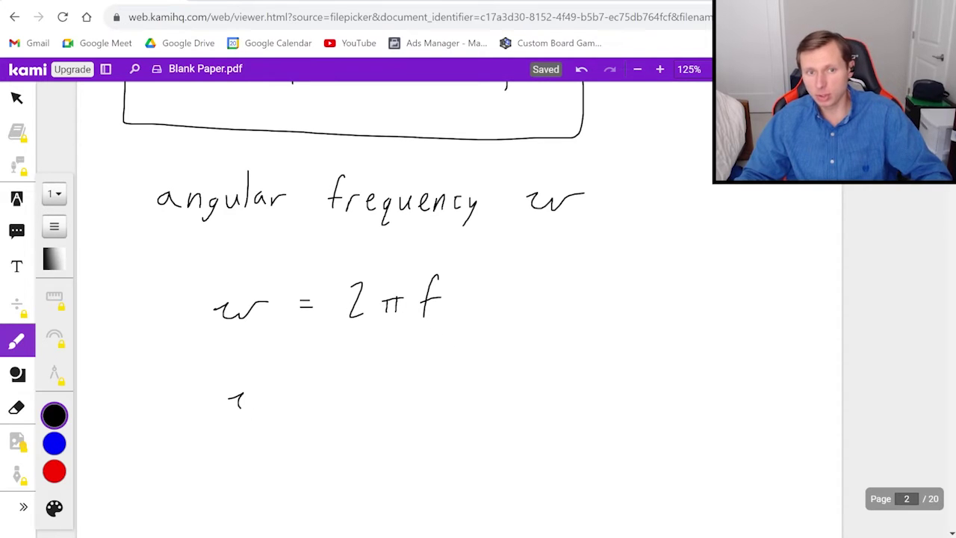
drag(302, 389, 317, 389)
drag(302, 396, 317, 396)
mouse_move(365, 366)
mouse_down()
mouse_move(373, 376)
mouse_move(417, 371)
mouse_up()
drag(395, 375, 396, 381)
drag(378, 416, 407, 414)
drag(387, 416, 386, 438)
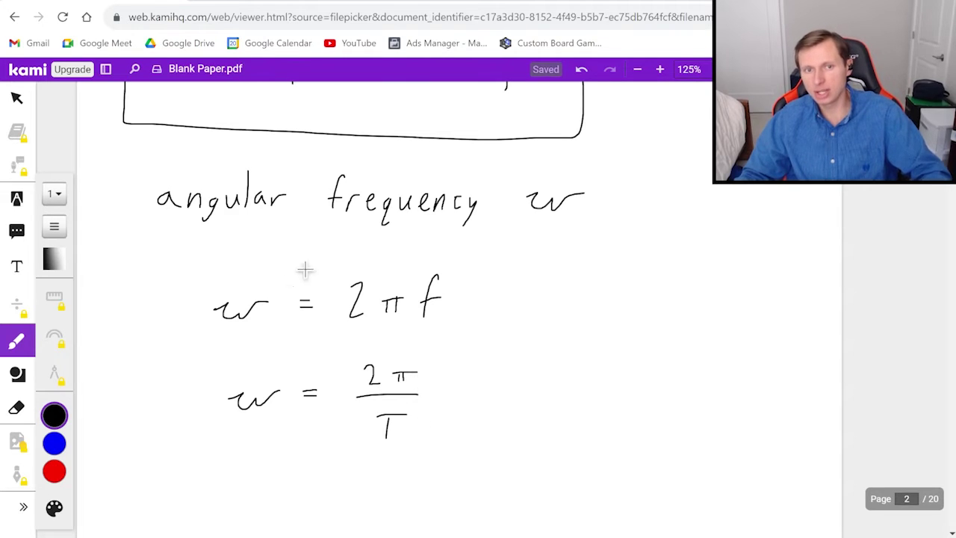
mouse_move(237, 261)
mouse_down()
mouse_move(205, 258)
mouse_move(189, 462)
mouse_move(478, 299)
mouse_move(229, 261)
mouse_up()
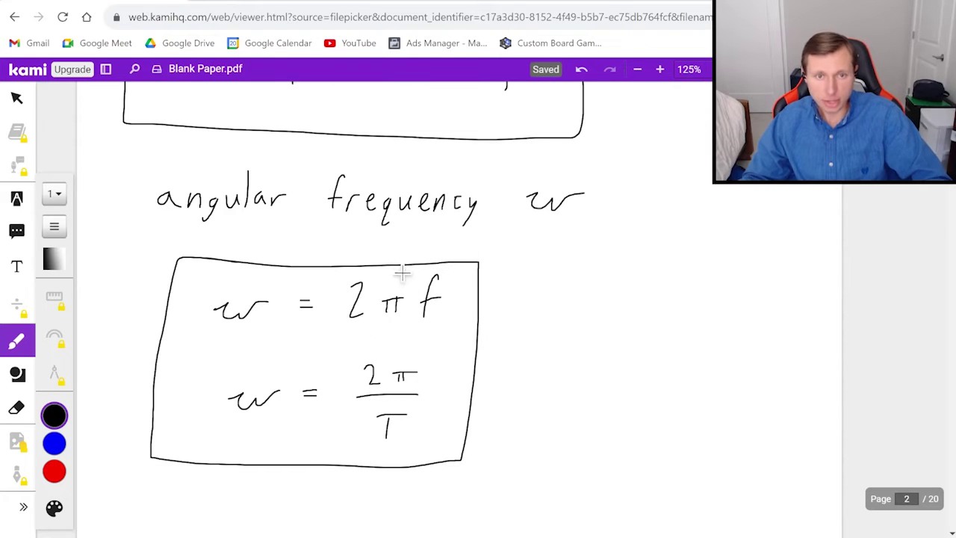
scroll(407, 257, down, 6)
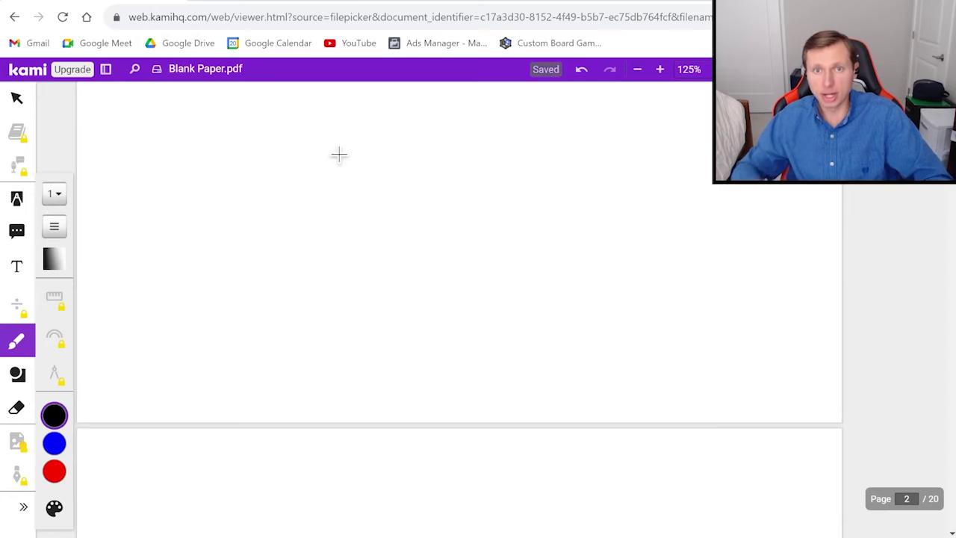
Write ω = √(k/m) in the blank area.
drag(203, 179, 216, 173)
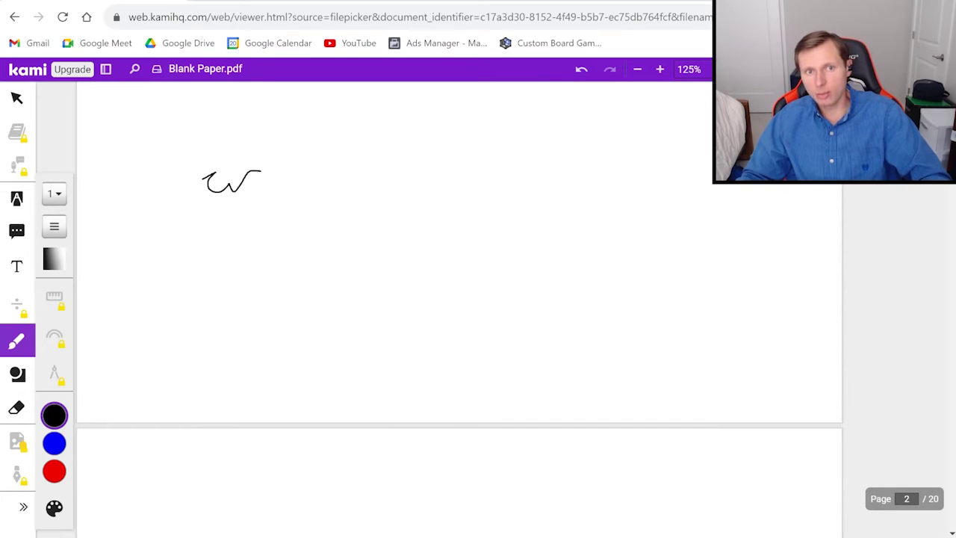
mouse_move(274, 180)
mouse_down()
mouse_move(391, 121)
mouse_move(366, 157)
mouse_move(386, 169)
mouse_up()
click(363, 183)
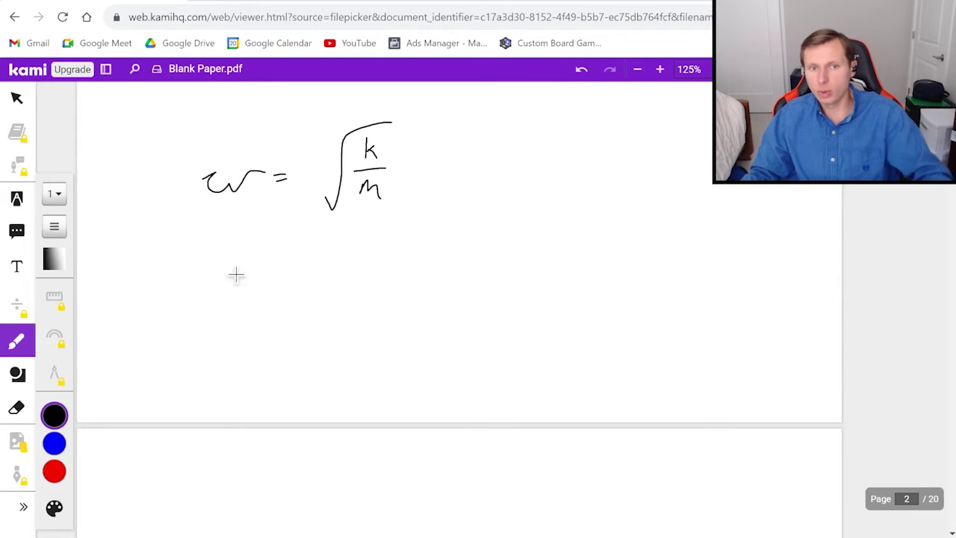
Write the frequency formula f = (1/2π)√(k/m) below ω.
mouse_move(202, 287)
mouse_down()
mouse_move(199, 320)
mouse_move(213, 280)
mouse_up()
drag(196, 300, 213, 297)
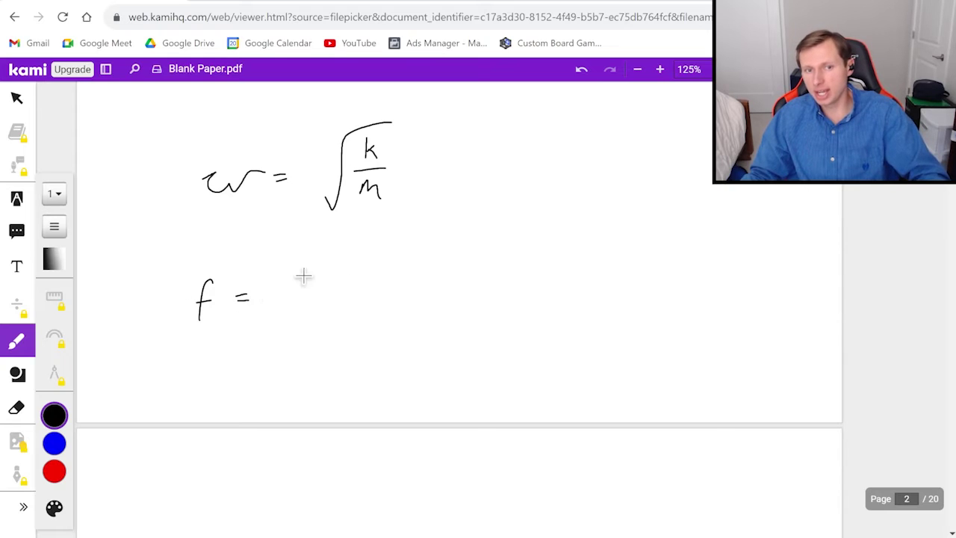
drag(279, 297, 348, 295)
drag(291, 321, 303, 331)
mouse_move(314, 321)
mouse_down()
mouse_move(338, 318)
mouse_move(316, 331)
mouse_up()
drag(327, 320, 328, 329)
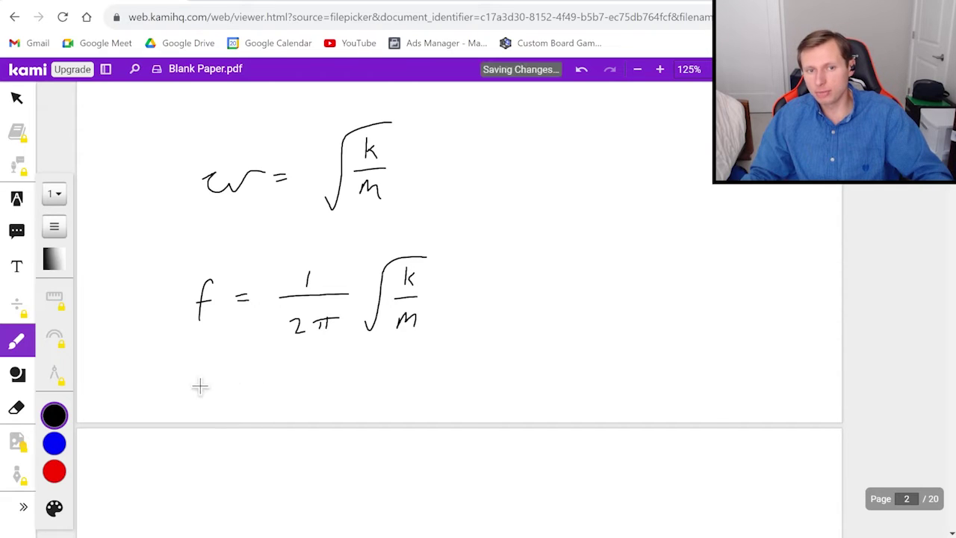
Write the period formula T = 2π√(m/k) below the frequency formula.
mouse_move(195, 379)
mouse_down()
mouse_move(195, 399)
mouse_move(215, 375)
mouse_move(255, 379)
mouse_up()
drag(239, 388, 300, 395)
mouse_move(309, 387)
mouse_down()
mouse_move(334, 385)
mouse_move(314, 395)
mouse_up()
mouse_move(327, 386)
mouse_down()
mouse_move(382, 407)
mouse_move(385, 398)
mouse_up()
drag(385, 398, 394, 406)
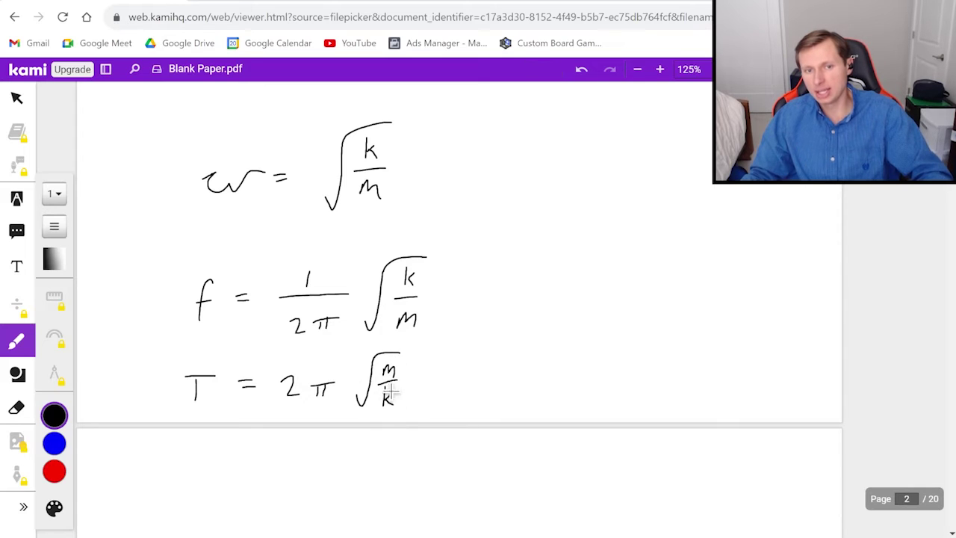
Box the three formulas and draw arrows pointing at ω.
mouse_move(147, 402)
mouse_down()
mouse_move(164, 158)
mouse_move(311, 116)
mouse_move(475, 209)
mouse_move(440, 418)
mouse_up()
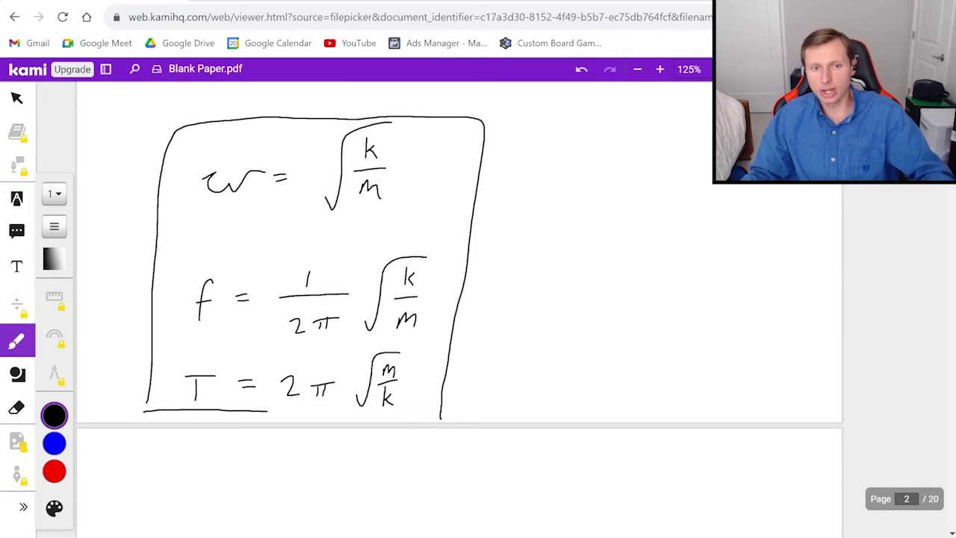
drag(267, 410, 448, 418)
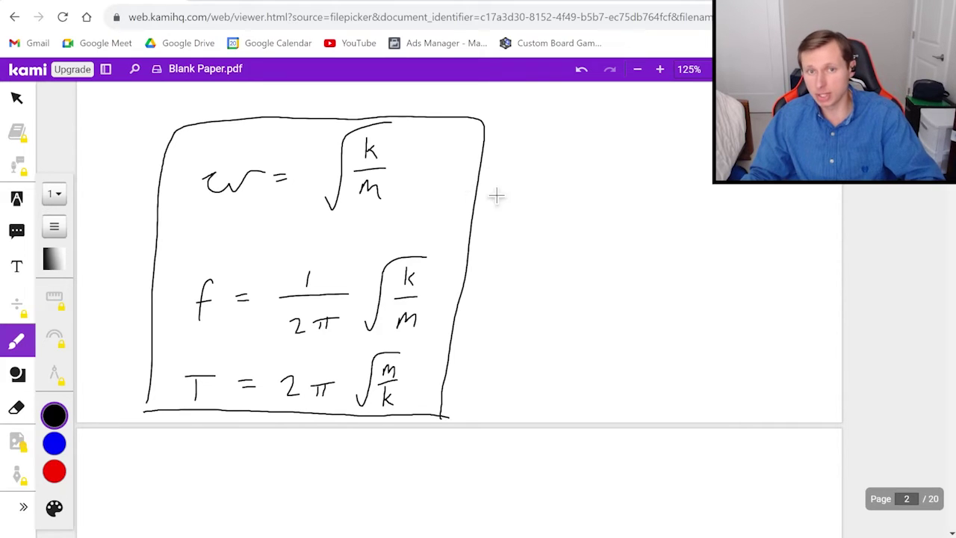
mouse_move(428, 173)
mouse_down()
mouse_move(547, 162)
mouse_move(434, 183)
mouse_up()
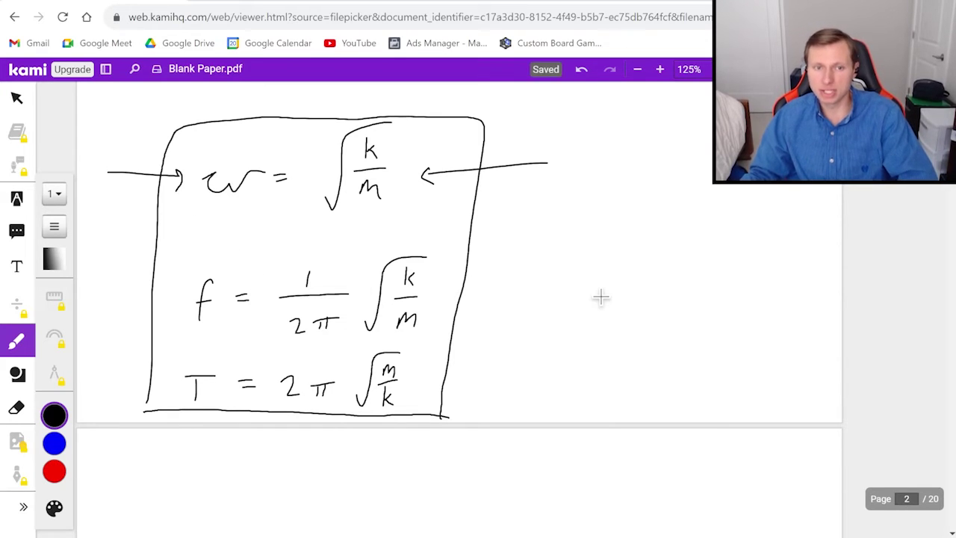
scroll(601, 296, down, 10)
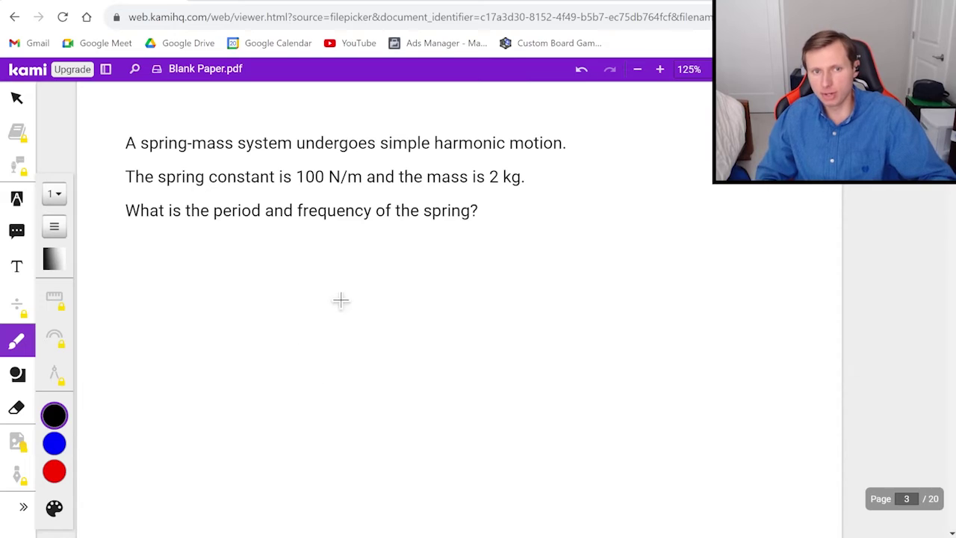
Write T = 2π√(m/k) under the page 3 question.
mouse_move(226, 294)
mouse_down()
mouse_move(226, 317)
mouse_move(249, 292)
mouse_up()
mouse_move(262, 297)
mouse_down()
mouse_move(317, 284)
mouse_move(328, 314)
mouse_up()
mouse_move(394, 276)
mouse_down()
mouse_move(443, 259)
mouse_move(423, 285)
mouse_up()
mouse_move(399, 297)
mouse_down()
mouse_move(423, 295)
mouse_move(415, 319)
mouse_up()
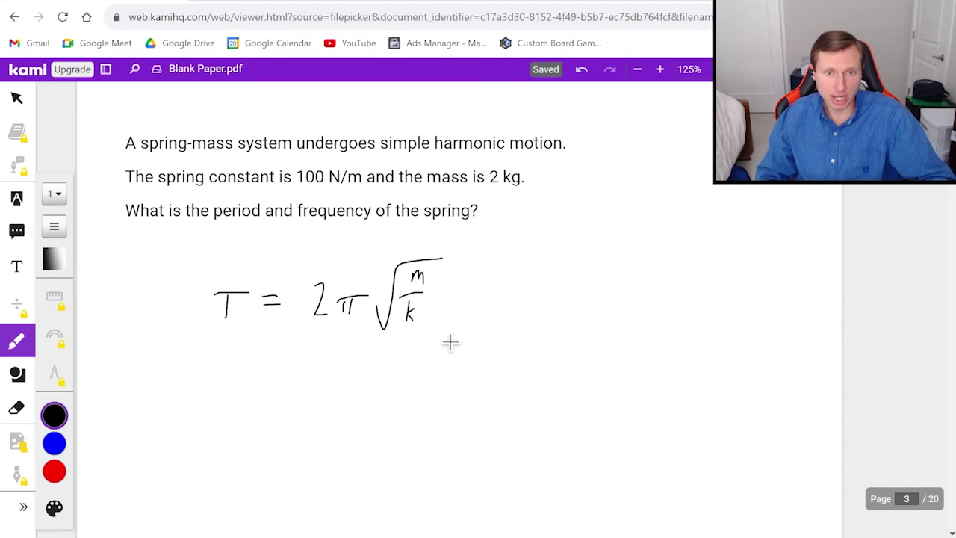
Rewrite it with values substituted as T = 2π√(2/100).
drag(230, 389, 262, 387)
drag(242, 390, 241, 413)
drag(273, 394, 286, 394)
drag(274, 403, 286, 404)
mouse_move(311, 389)
mouse_down()
mouse_move(327, 407)
mouse_move(361, 392)
mouse_up()
drag(340, 395, 339, 408)
mouse_move(348, 394)
mouse_down()
mouse_move(349, 407)
mouse_move(438, 363)
mouse_move(418, 387)
mouse_move(435, 388)
mouse_up()
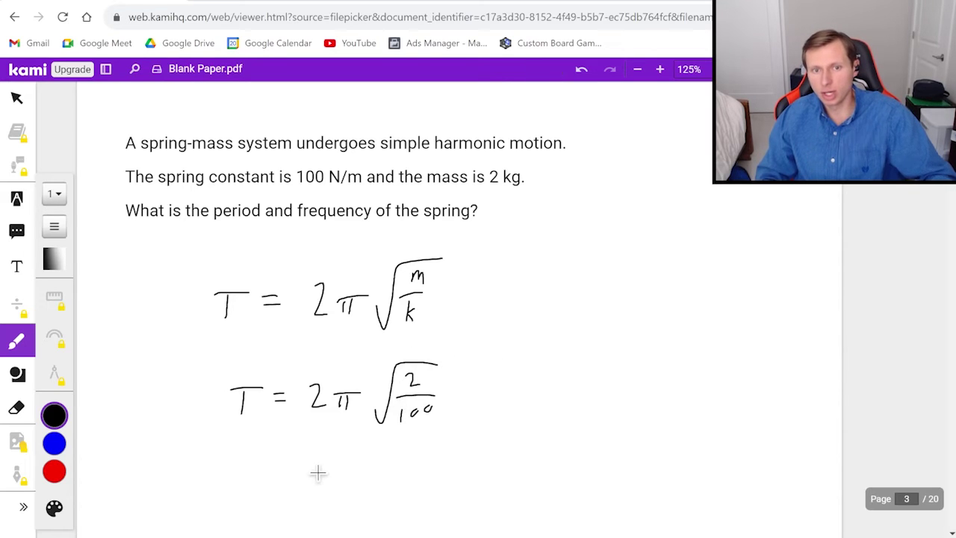
Write the result T = .89 s and circle it.
mouse_move(284, 454)
mouse_down()
mouse_move(283, 478)
mouse_move(307, 452)
mouse_up()
drag(328, 460, 344, 460)
drag(329, 469, 344, 468)
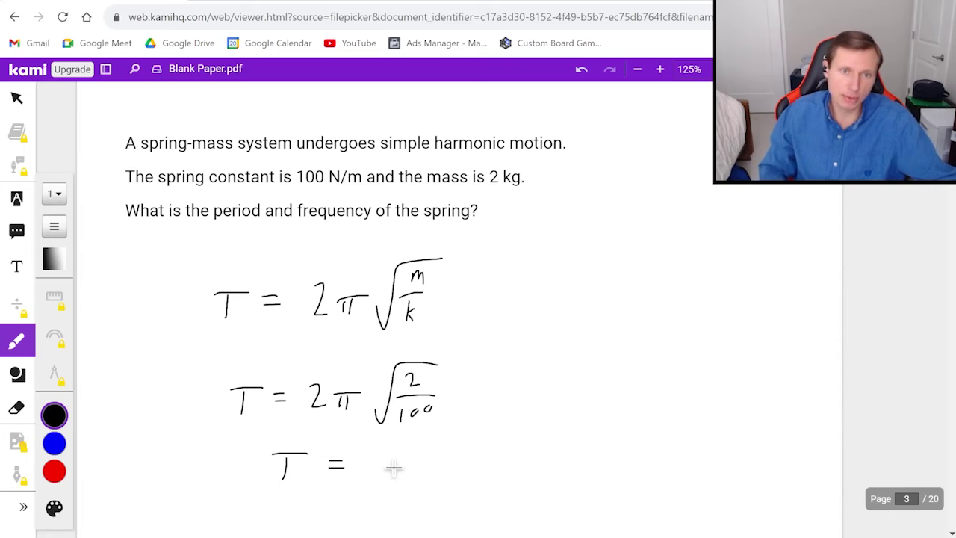
scroll(487, 421, down, 2)
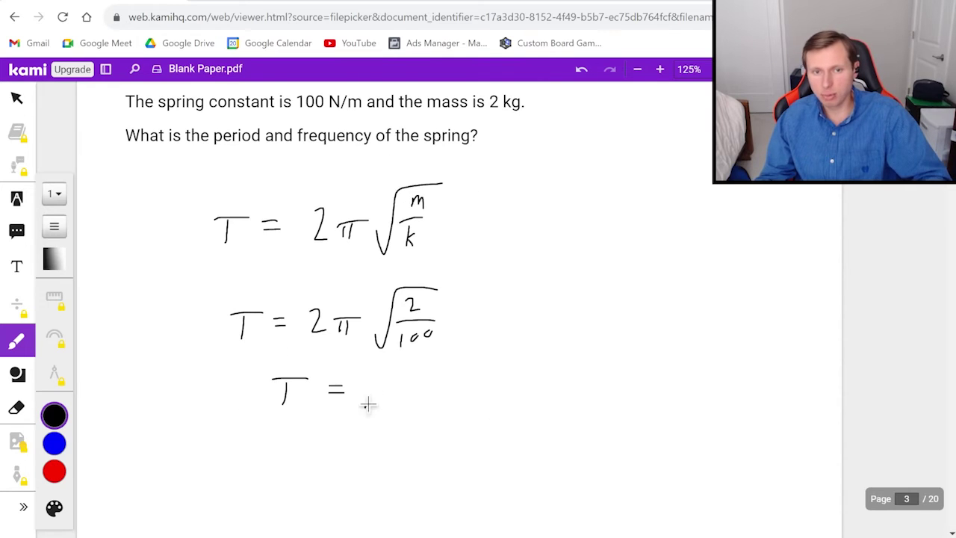
drag(422, 383, 414, 410)
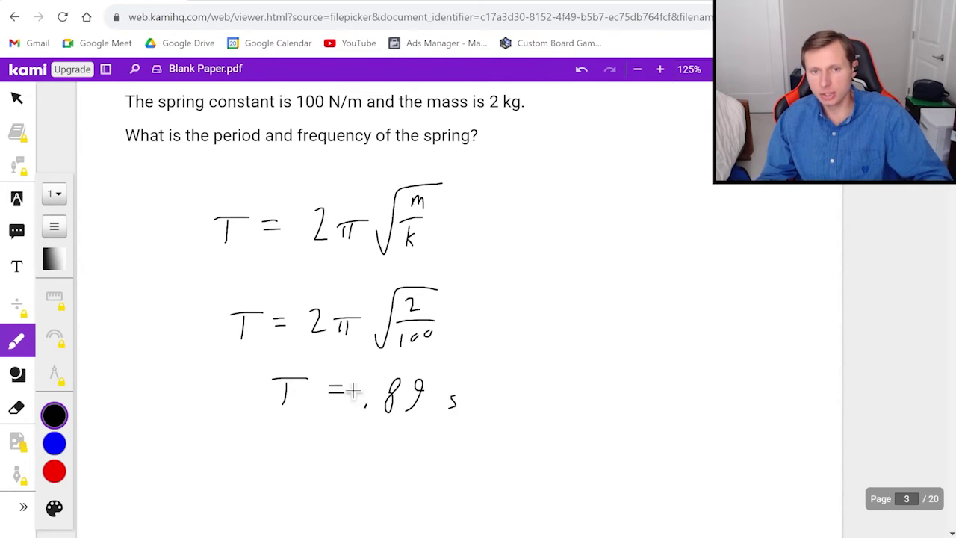
mouse_move(394, 351)
mouse_down()
mouse_move(299, 357)
mouse_move(262, 374)
mouse_up()
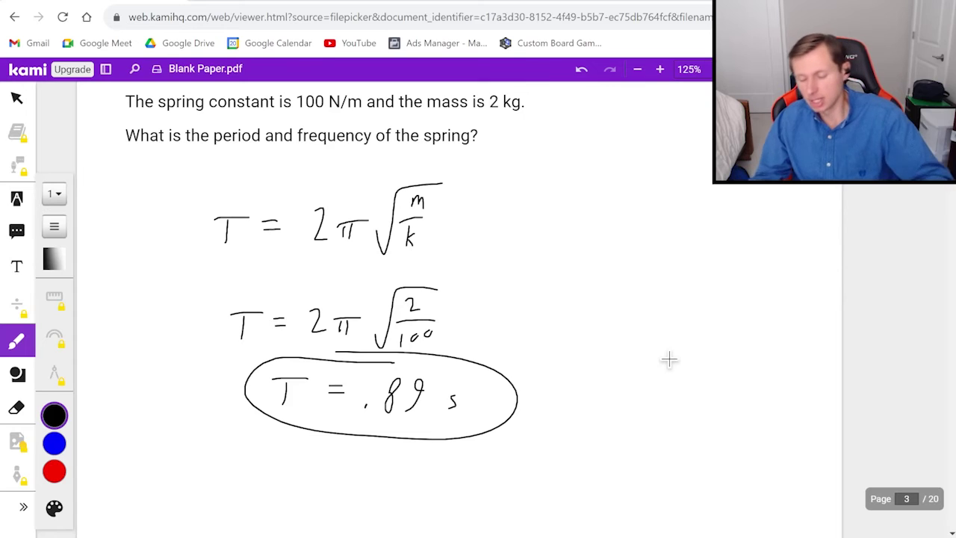
Start writing f = 1/T below the circled period.
scroll(396, 377, down, 1)
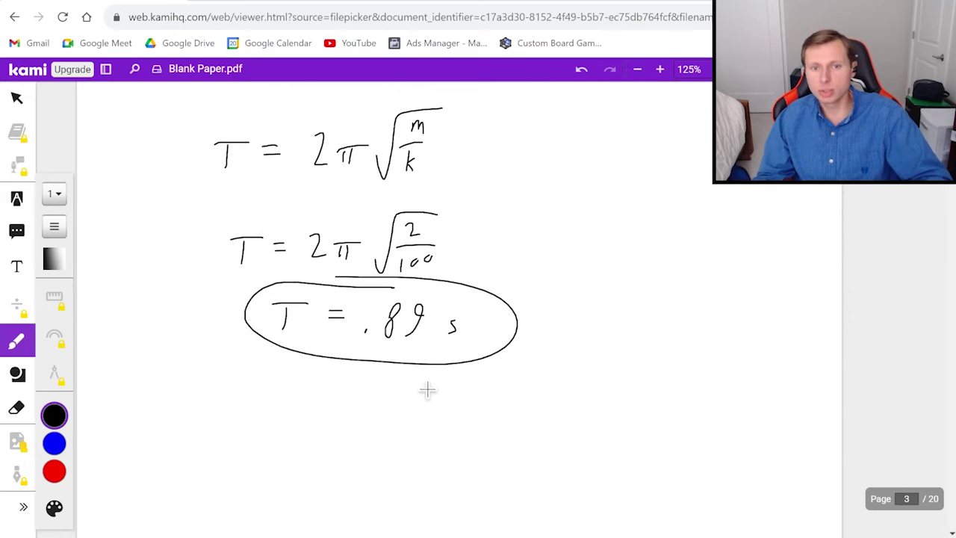
scroll(431, 383, down, 1)
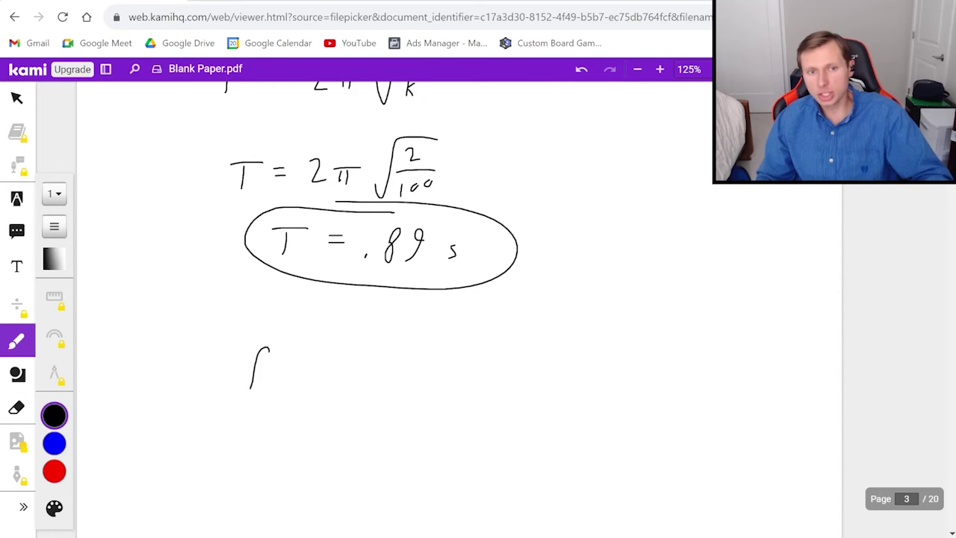
drag(247, 374, 266, 371)
drag(287, 363, 299, 362)
drag(288, 369, 375, 365)
Complete f = 1/T and write the result f = 1.13 Hz.
drag(344, 385, 344, 394)
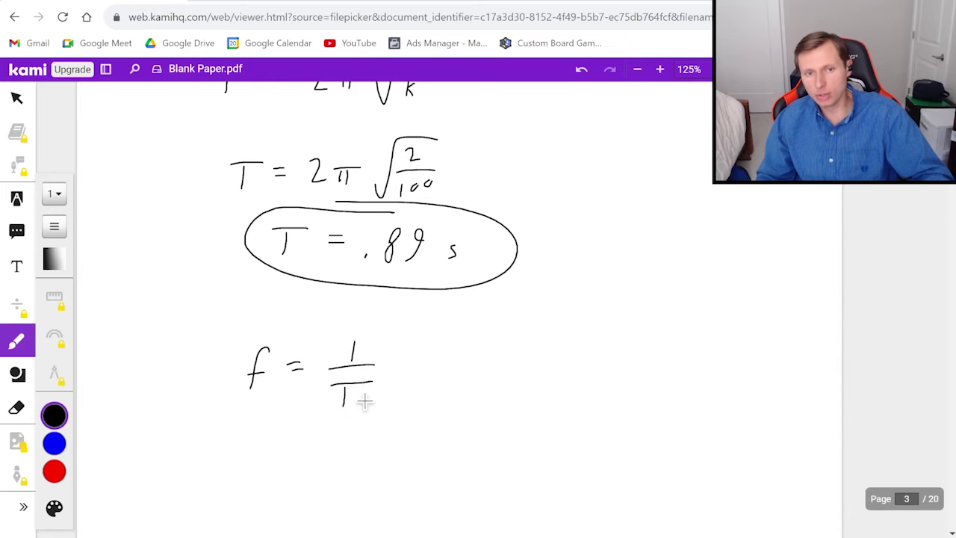
mouse_move(272, 487)
mouse_down()
mouse_move(286, 446)
mouse_move(290, 465)
mouse_up()
drag(316, 460, 331, 460)
drag(316, 467, 332, 467)
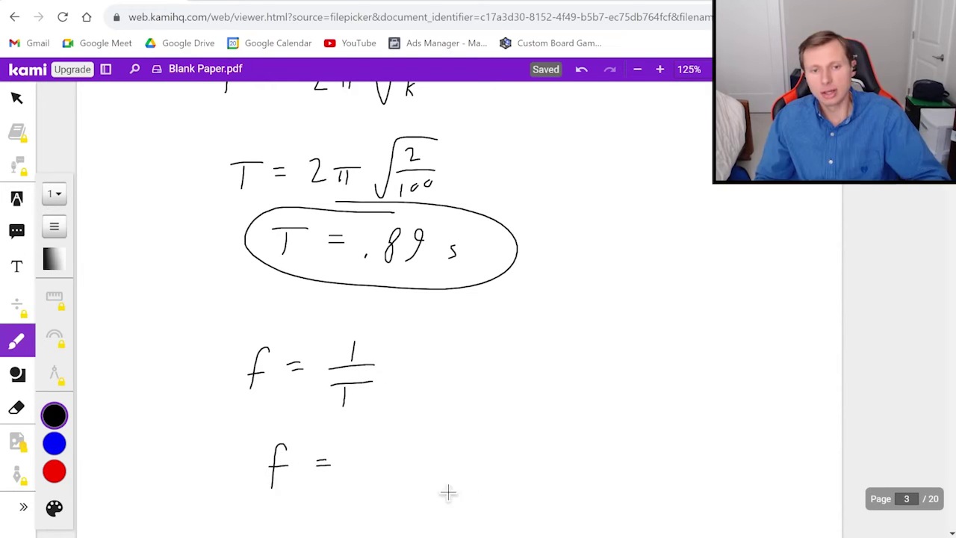
mouse_move(401, 453)
mouse_down()
mouse_move(398, 479)
mouse_move(420, 478)
mouse_up()
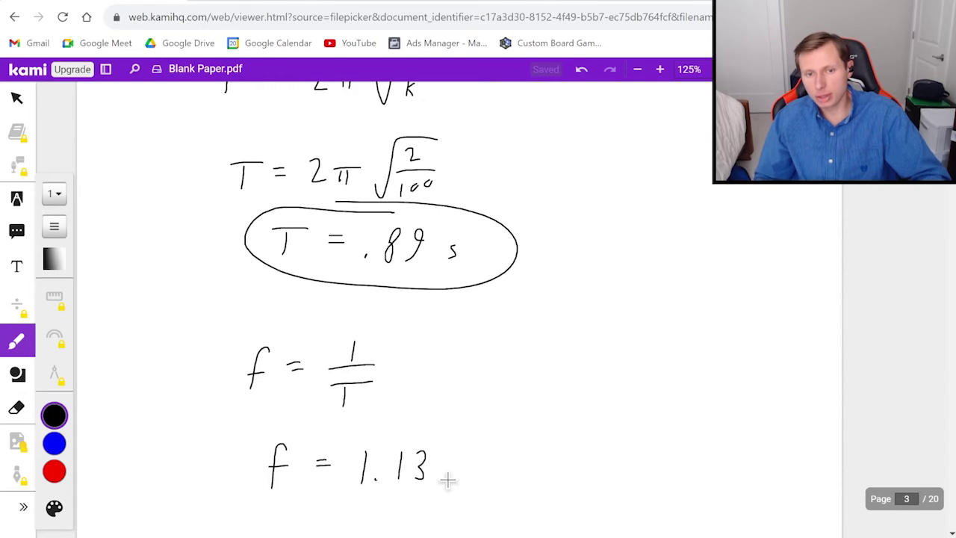
scroll(492, 456, down, 1)
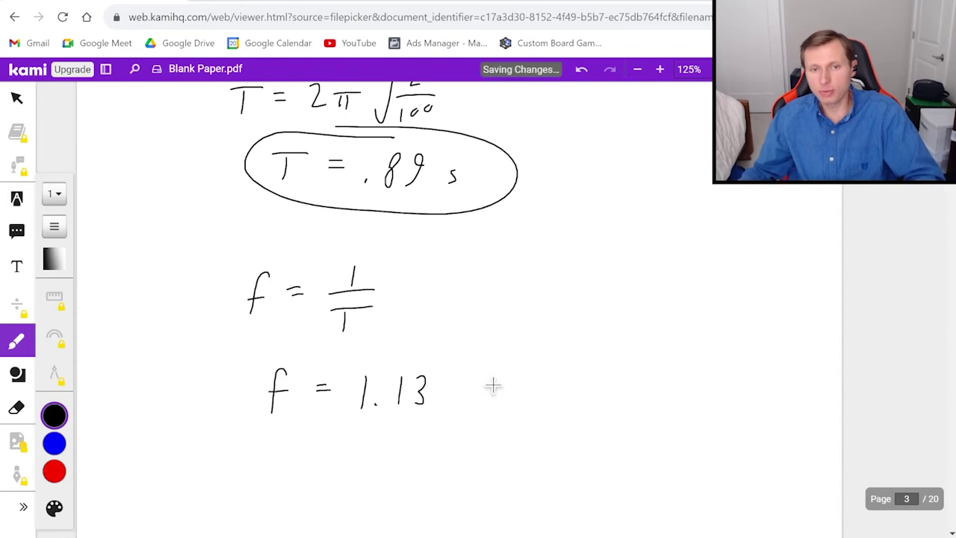
drag(480, 371, 479, 407)
drag(481, 394, 527, 408)
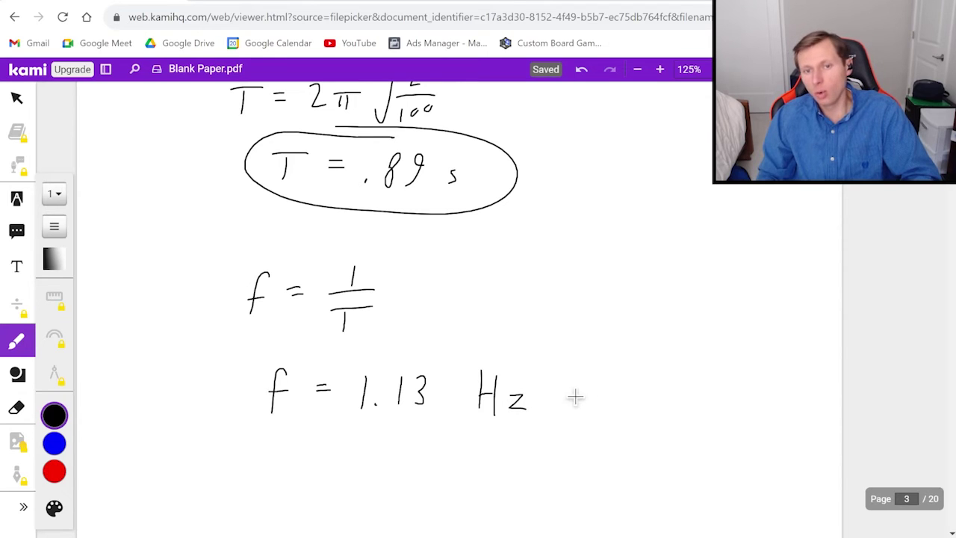
Add 'or 1/s or s⁻¹' as alternative units and circle the frequency answer.
drag(597, 399, 611, 396)
mouse_move(659, 371)
mouse_down()
mouse_move(660, 387)
mouse_move(669, 387)
mouse_move(654, 414)
mouse_up()
drag(729, 396, 727, 395)
mouse_move(737, 394)
mouse_down()
mouse_move(788, 401)
mouse_move(809, 382)
mouse_up()
drag(814, 376, 814, 389)
mouse_move(385, 348)
mouse_down()
mouse_move(312, 458)
mouse_move(537, 373)
mouse_move(290, 340)
mouse_up()
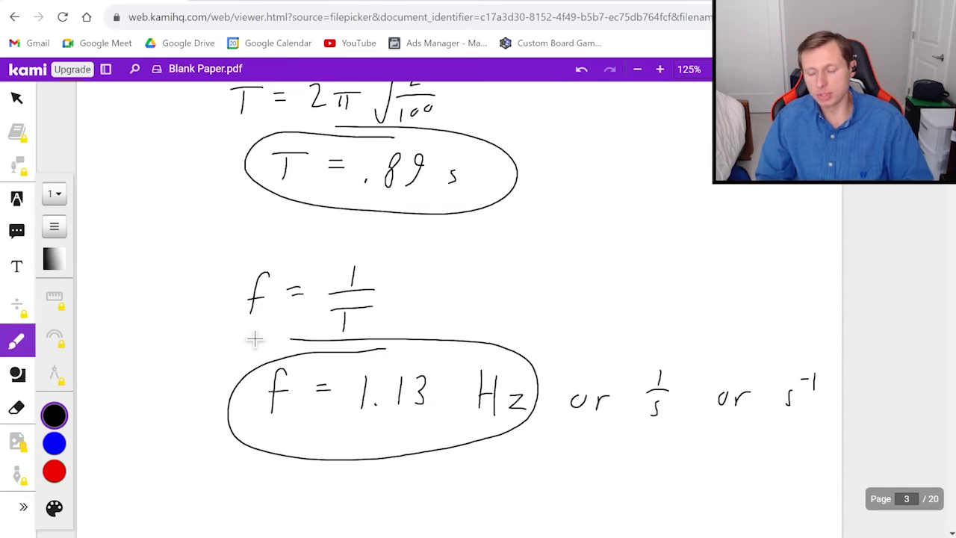
scroll(254, 339, down, 8)
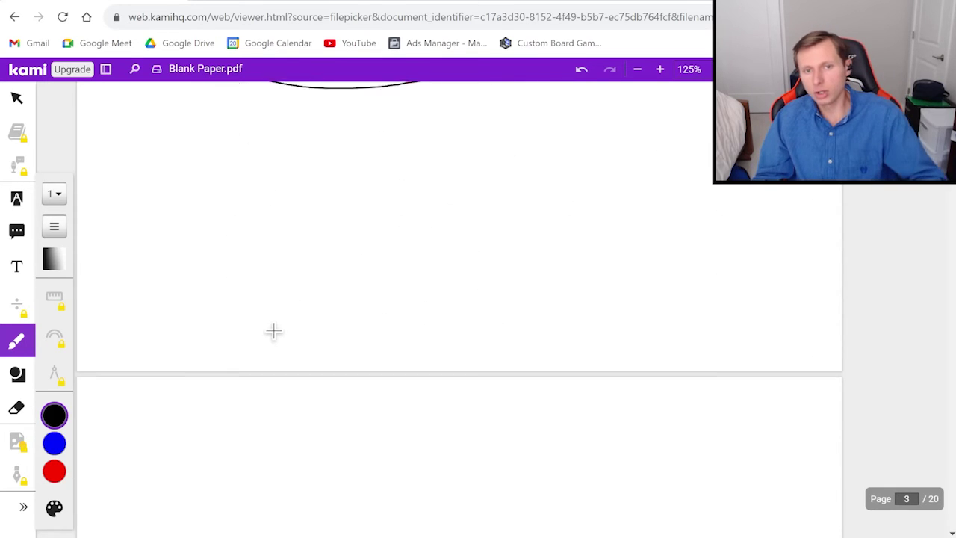
Place the doubled-spring-constant question text on page 4, then return to the Pen tool.
click(16, 266)
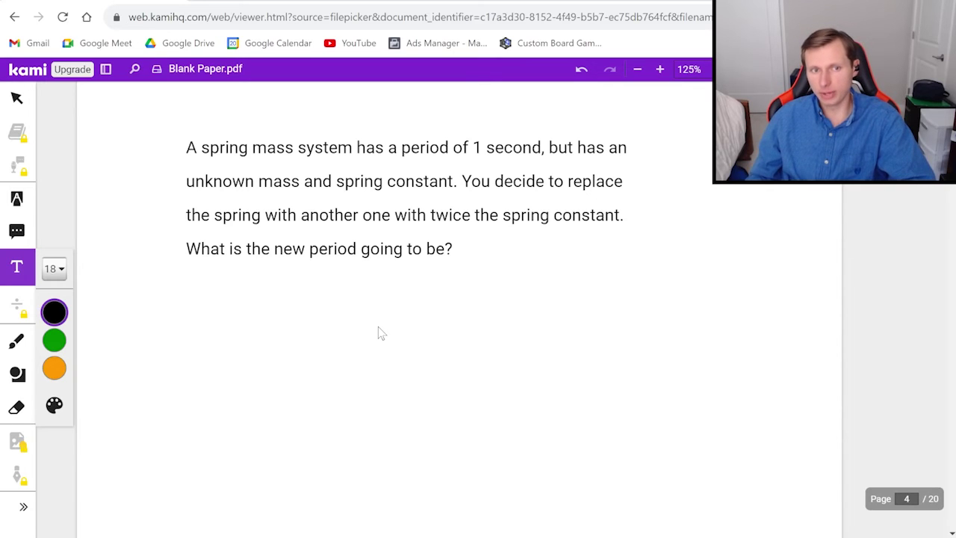
key(d)
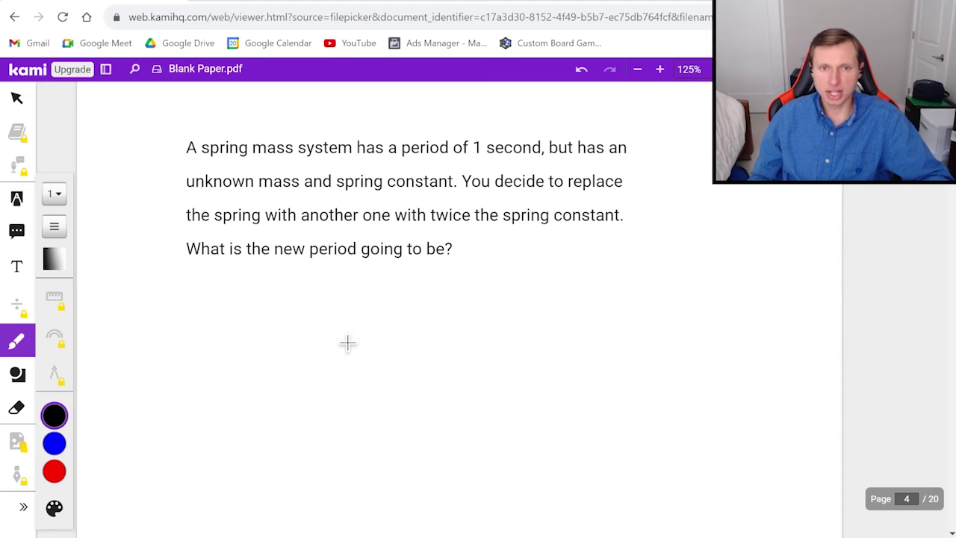
Handwrite the period formula T = 2π√(m/k) and set it equal to 1.
mouse_move(228, 348)
mouse_down()
mouse_move(226, 371)
mouse_move(245, 347)
mouse_up()
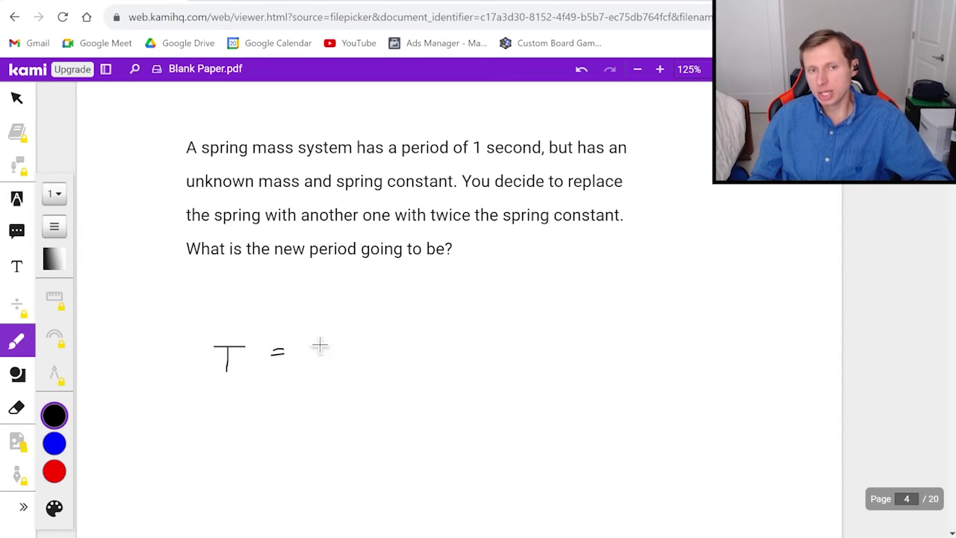
mouse_move(315, 342)
mouse_down()
mouse_move(327, 367)
mouse_move(372, 349)
mouse_up()
mouse_move(366, 351)
mouse_down()
mouse_move(366, 363)
mouse_move(444, 308)
mouse_up()
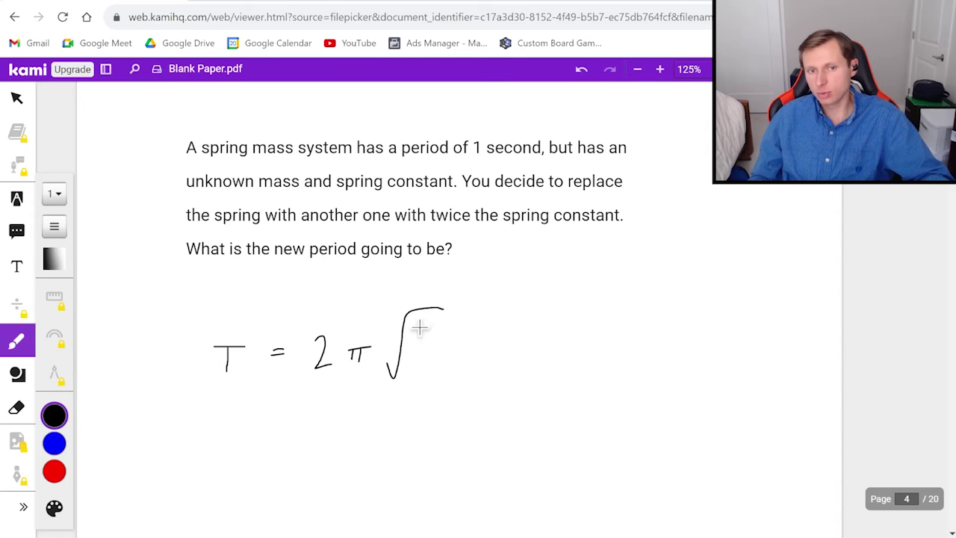
mouse_move(411, 345)
mouse_down()
mouse_move(433, 344)
mouse_move(416, 371)
mouse_up()
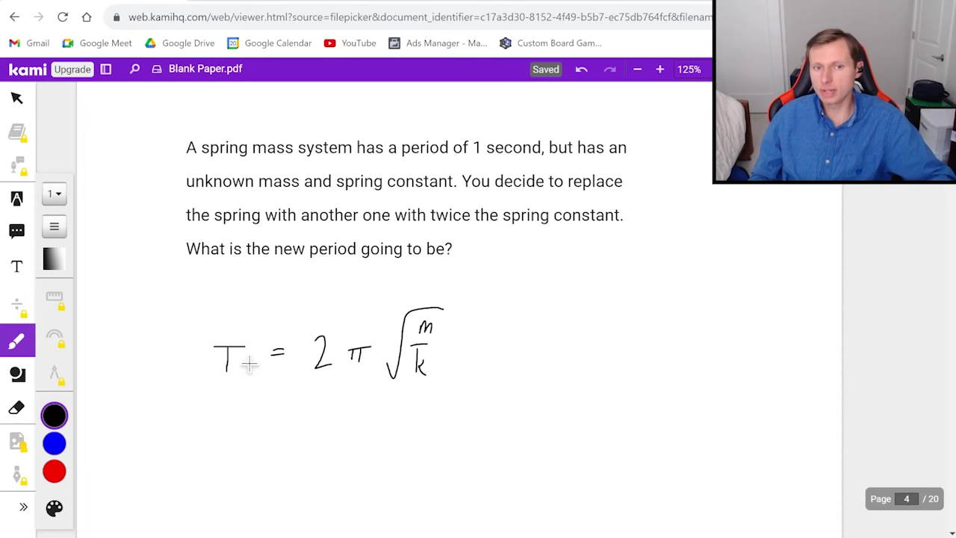
drag(475, 339, 493, 337)
mouse_move(475, 347)
mouse_down()
mouse_move(493, 346)
mouse_move(527, 373)
mouse_up()
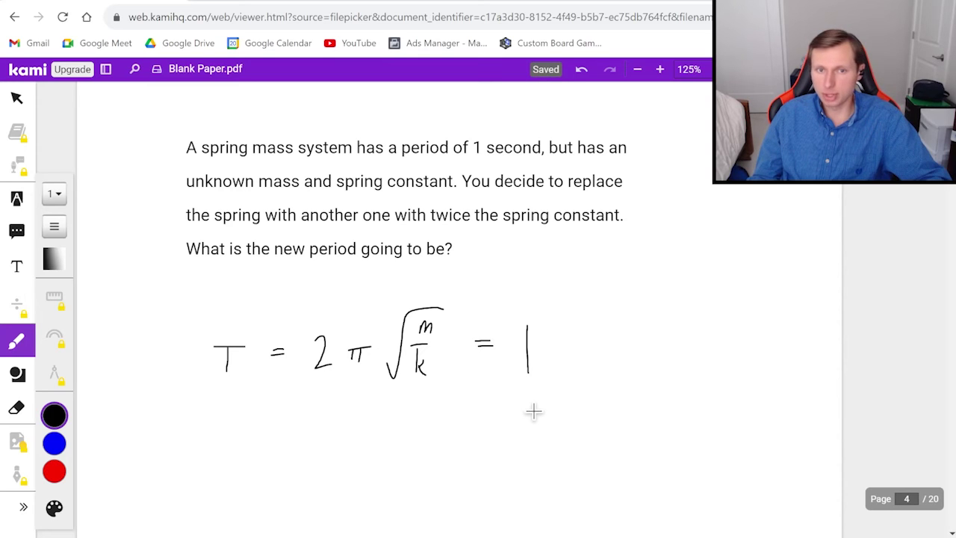
Write T_new = 2π√(m/2k) on the next line, undoing a stray T prime.
scroll(534, 411, down, 1)
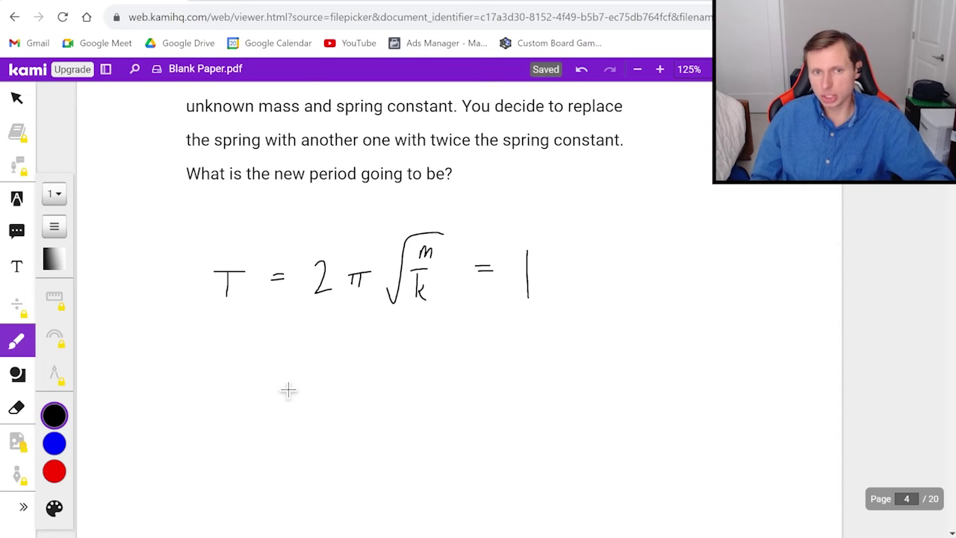
mouse_move(210, 381)
mouse_down()
mouse_move(222, 409)
mouse_move(286, 408)
mouse_up()
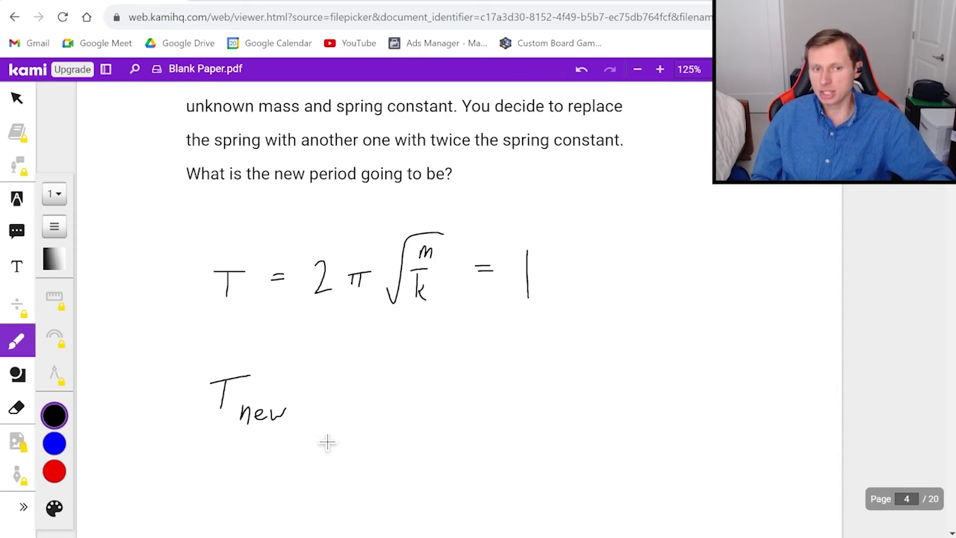
mouse_move(380, 390)
mouse_down()
mouse_move(376, 416)
mouse_move(395, 389)
mouse_up()
drag(413, 376, 412, 387)
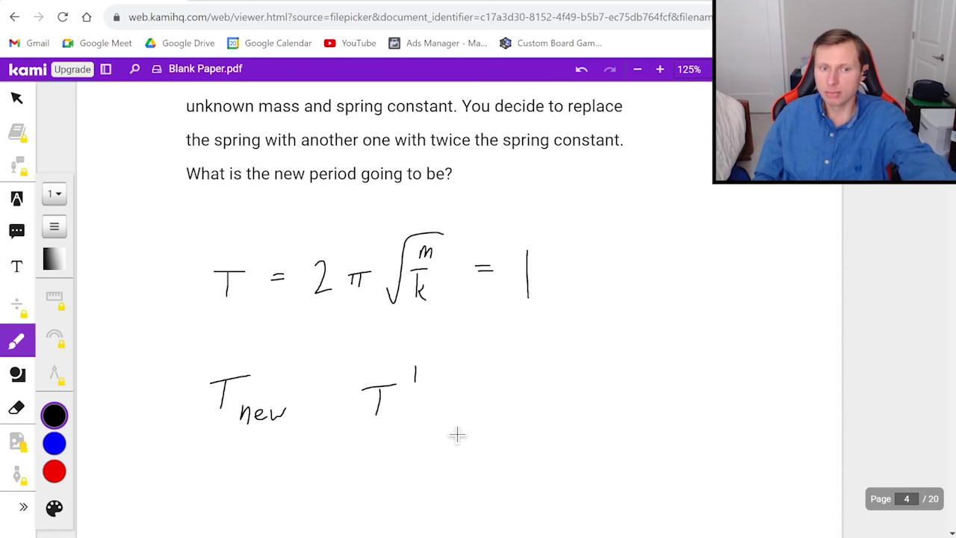
key(ctrl+z)
key(ctrl+z)
key(ctrl+z)
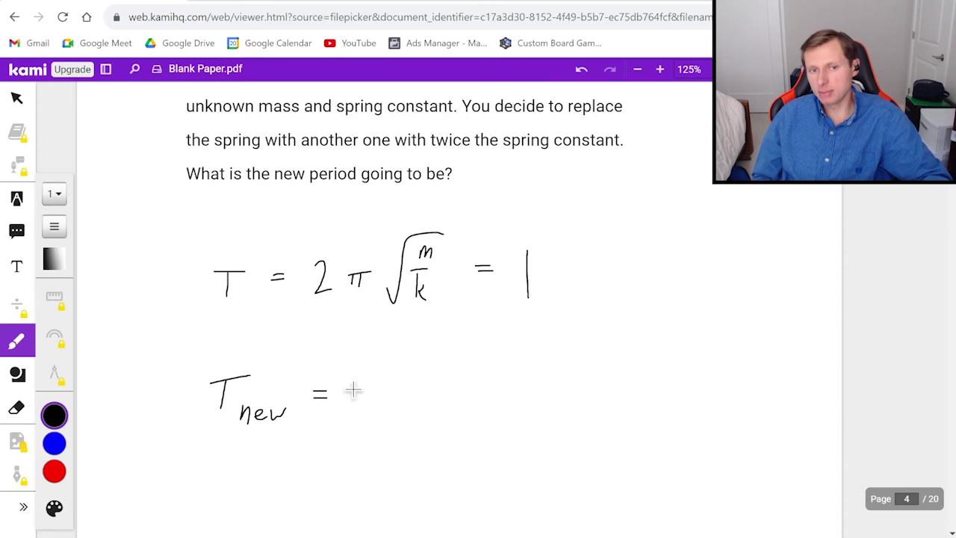
mouse_move(383, 391)
mouse_down()
mouse_move(432, 389)
mouse_move(484, 348)
mouse_up()
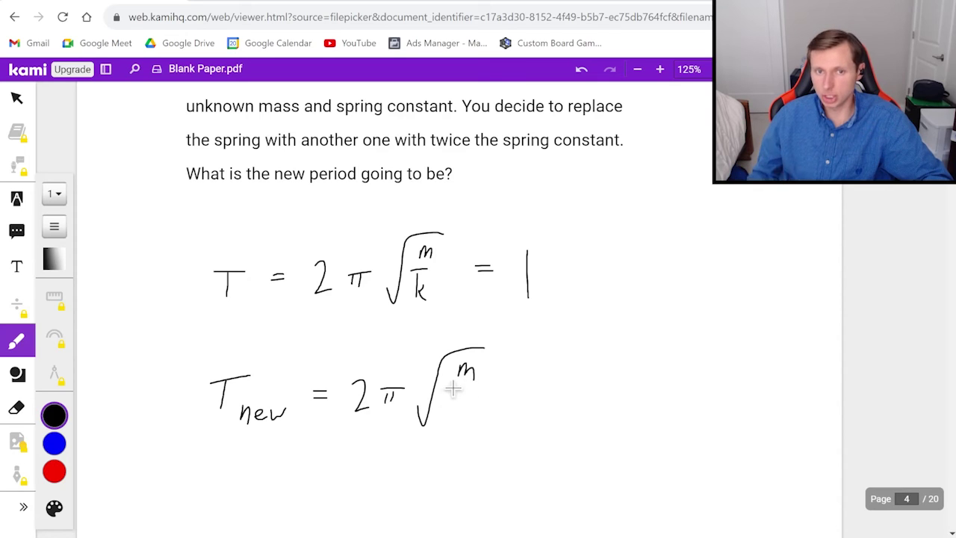
mouse_move(445, 391)
mouse_down()
mouse_move(491, 392)
mouse_move(464, 417)
mouse_move(471, 400)
mouse_move(480, 423)
mouse_up()
scroll(544, 417, down, 1)
scroll(543, 417, down, 1)
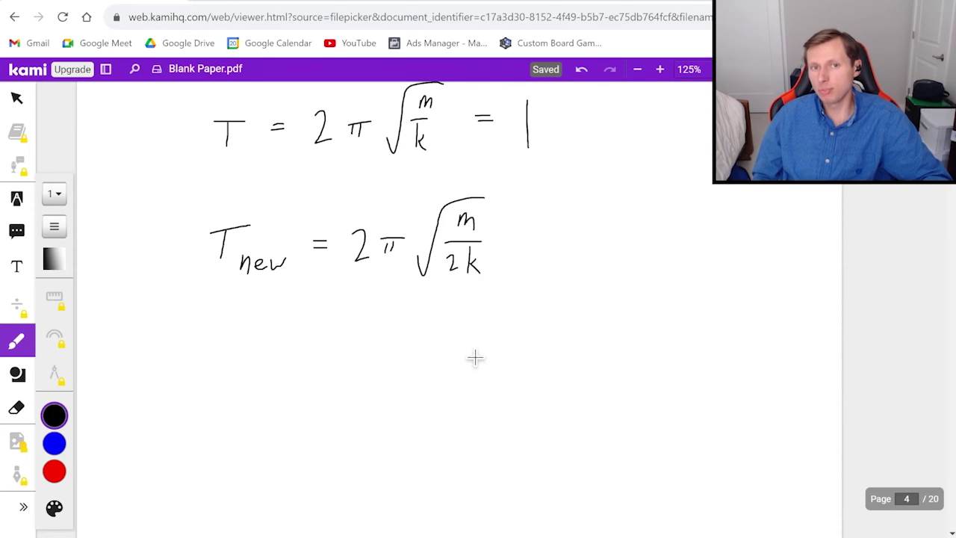
Retrace the k in the original formula and write 2π√(m/k) on a new line.
scroll(463, 354, up, 1)
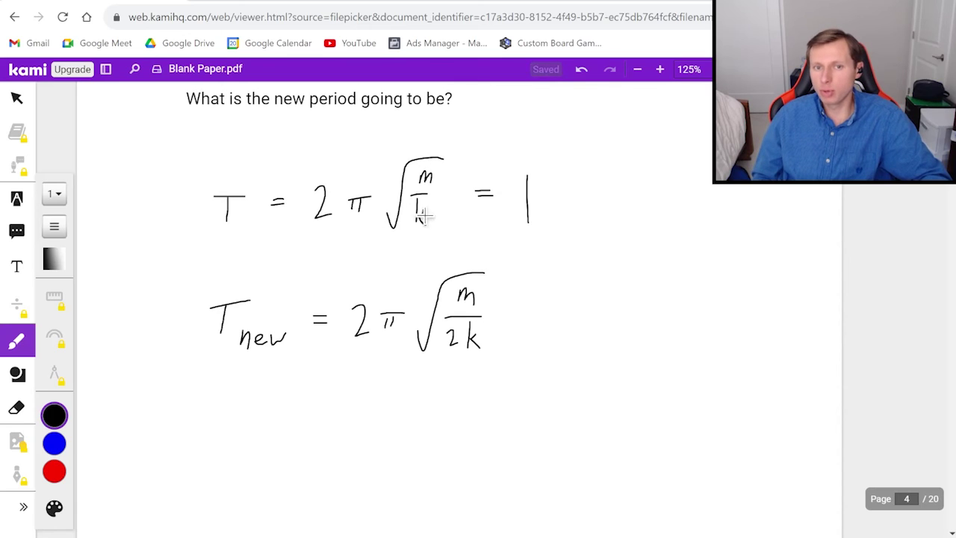
drag(423, 216, 427, 222)
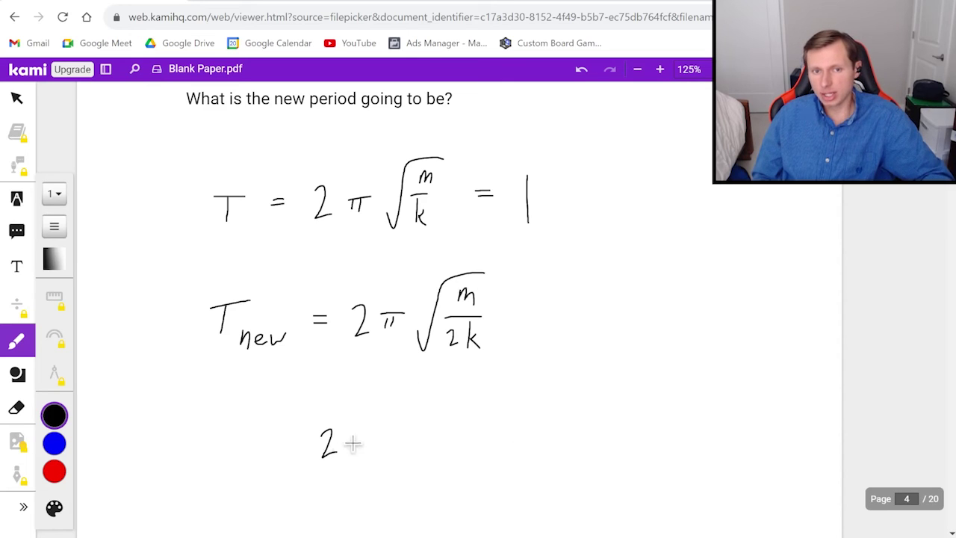
drag(345, 442, 377, 439)
mouse_move(381, 449)
mouse_down()
mouse_move(387, 473)
mouse_move(448, 407)
mouse_up()
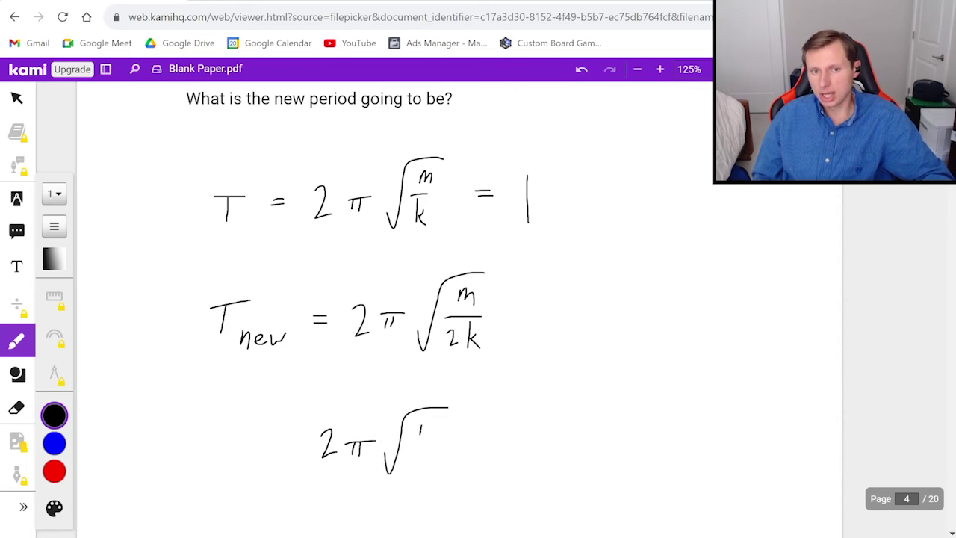
drag(419, 472, 441, 461)
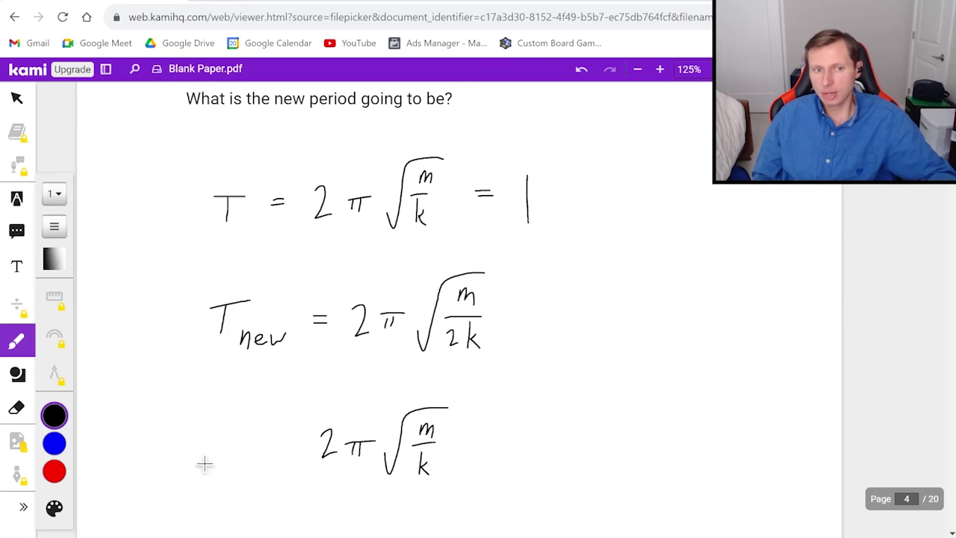
Circle the 2 in 2k in red, then add the second factor ·√(1/2).
click(54, 471)
drag(457, 321, 459, 329)
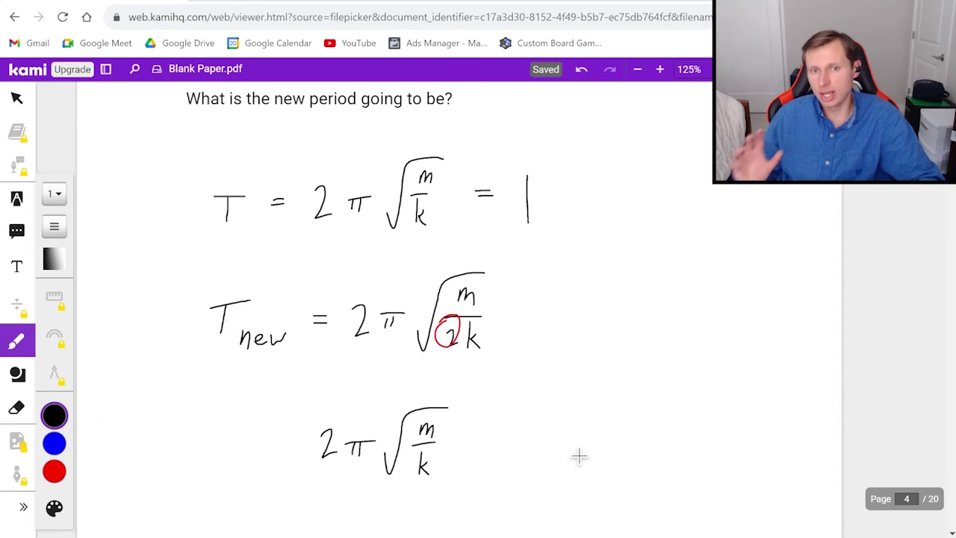
click(472, 446)
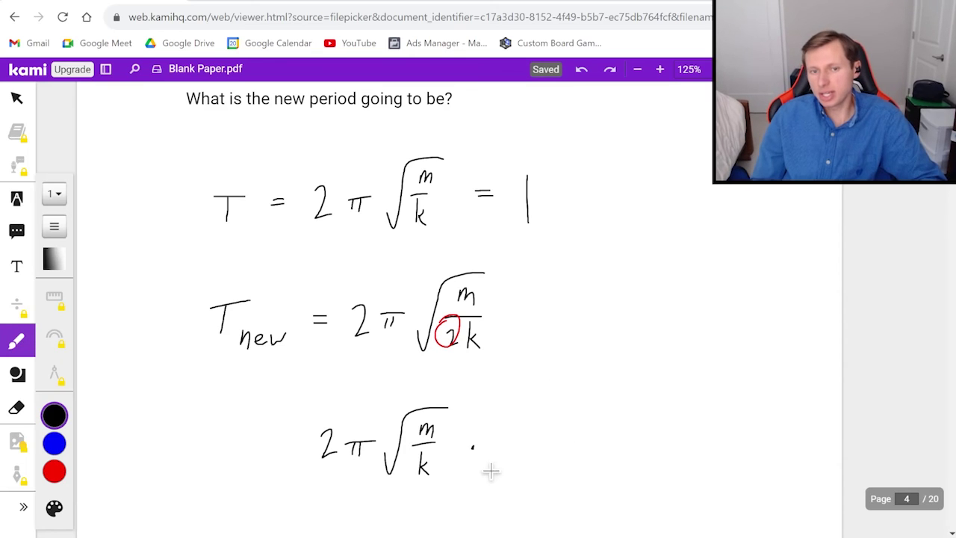
mouse_move(492, 457)
mouse_down()
mouse_move(508, 433)
mouse_move(575, 411)
mouse_move(541, 440)
mouse_up()
mouse_move(522, 444)
mouse_down()
mouse_move(559, 443)
mouse_move(552, 470)
mouse_up()
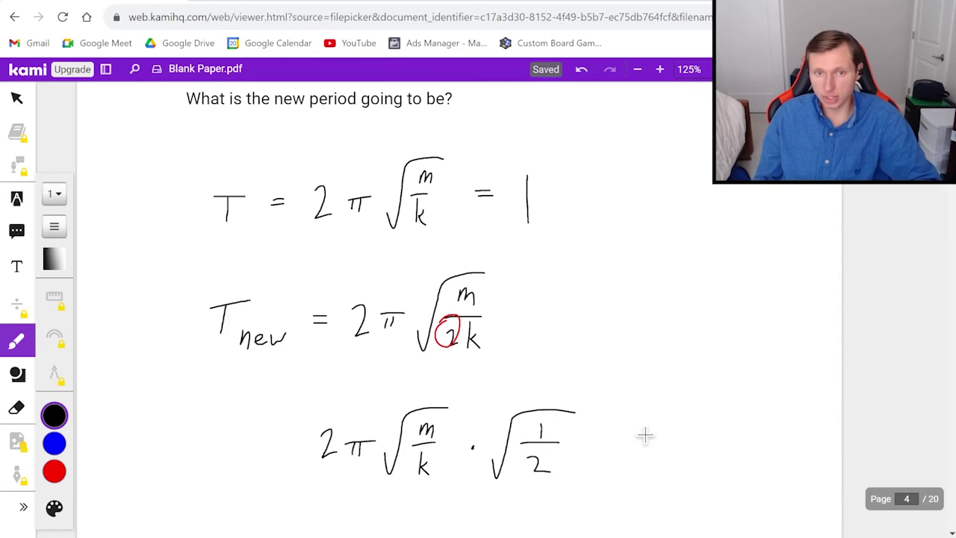
Bracket 2π√(m/k) as T = 1 and underline the √(1/2) factor.
scroll(646, 434, down, 1)
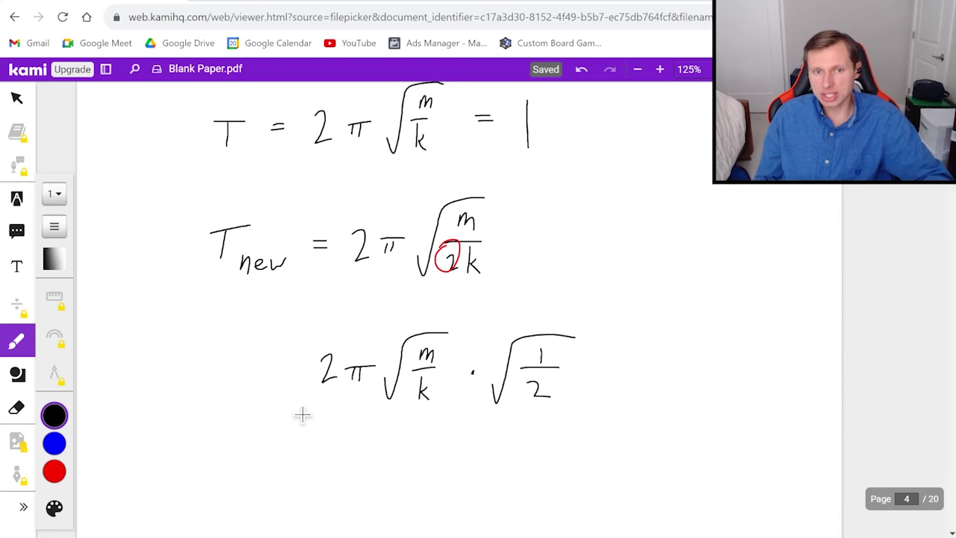
drag(299, 409, 419, 429)
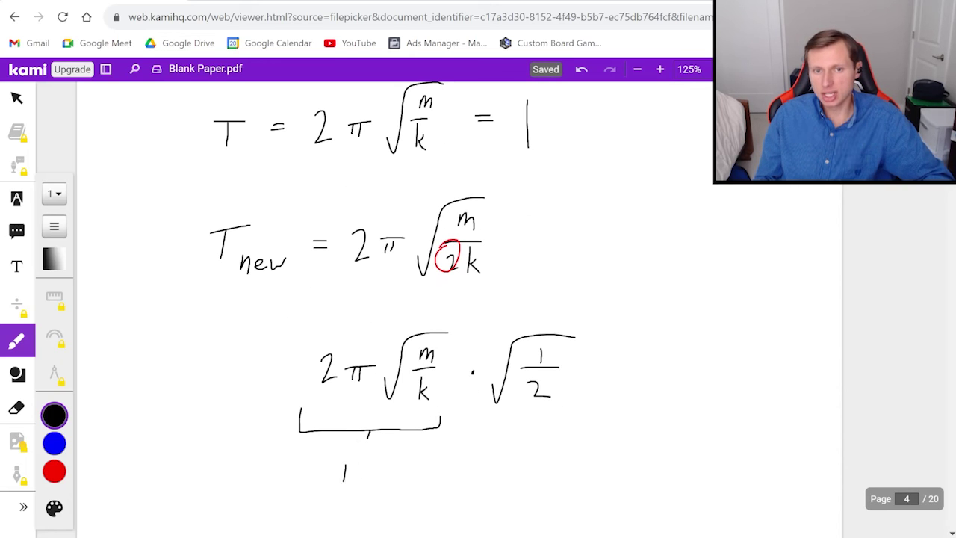
drag(457, 410, 562, 405)
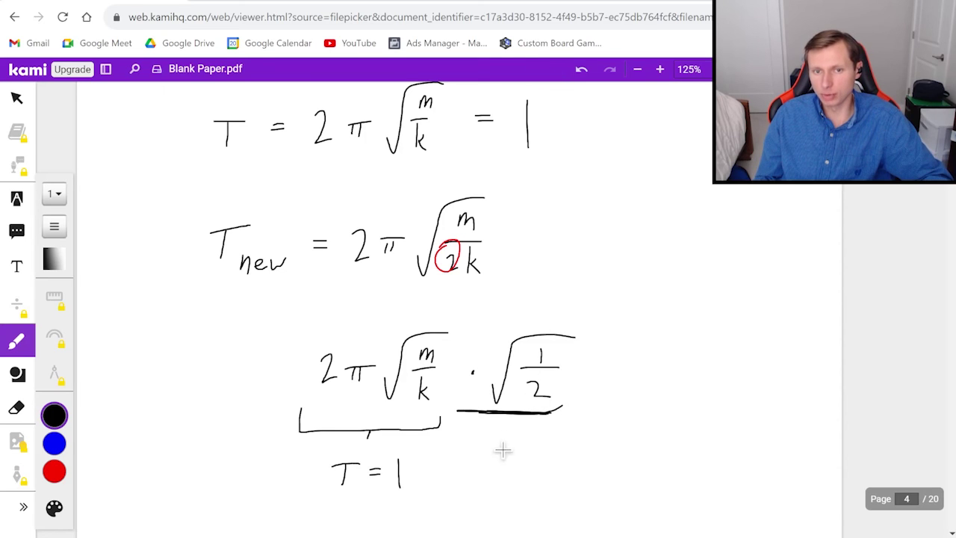
scroll(505, 419, down, 2)
mouse_move(332, 425)
mouse_down()
mouse_move(327, 456)
mouse_move(357, 424)
mouse_up()
Write T_new = 1·√(1/2) and circle √(1/2) as the final answer.
mouse_move(351, 456)
mouse_down()
mouse_move(345, 469)
mouse_move(395, 455)
mouse_up()
drag(413, 431, 430, 437)
drag(462, 410, 456, 450)
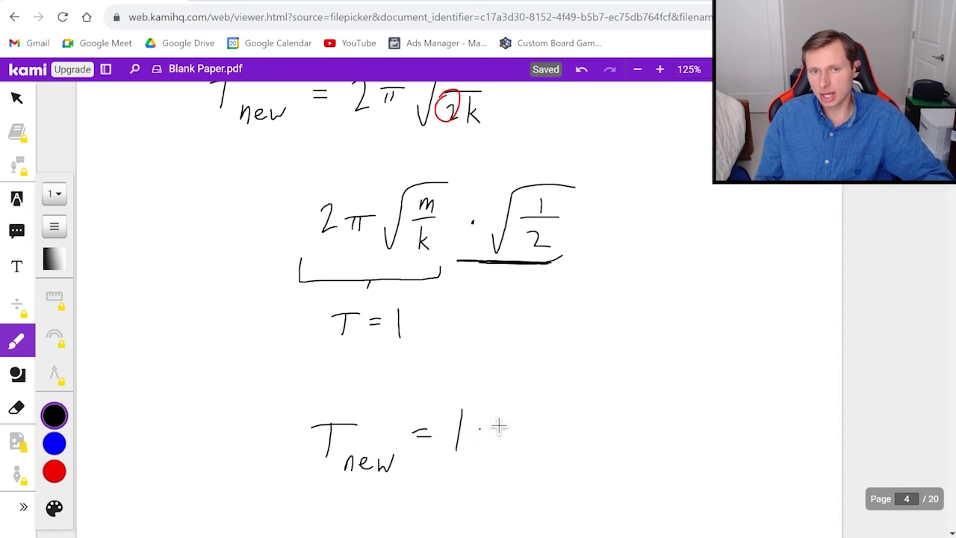
scroll(556, 455, down, 2)
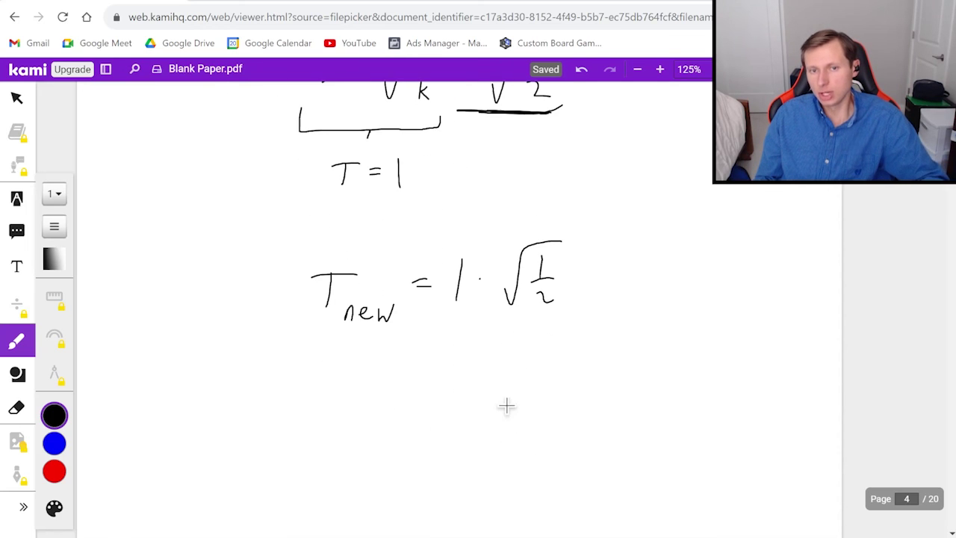
mouse_move(423, 418)
mouse_down()
mouse_move(489, 372)
mouse_move(472, 407)
mouse_up()
drag(453, 415, 489, 420)
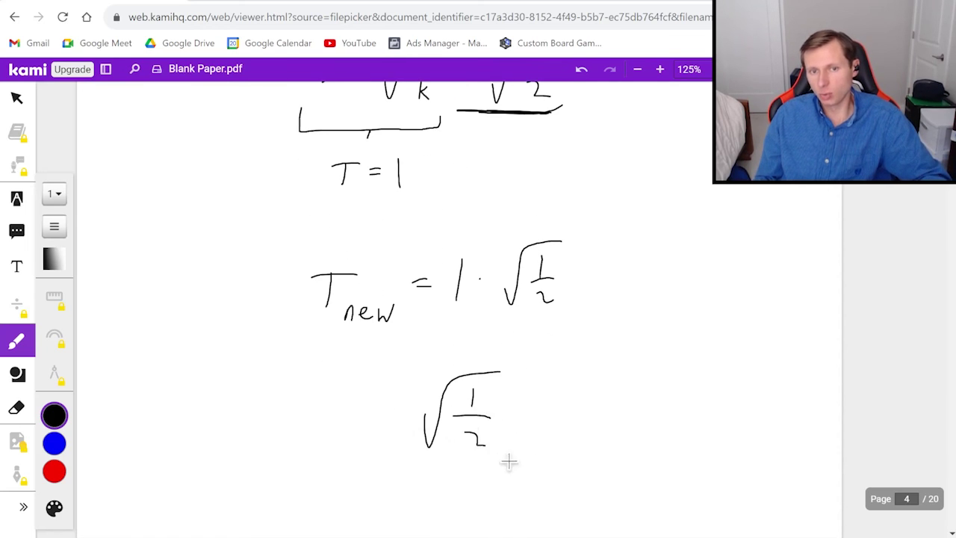
drag(489, 358, 441, 370)
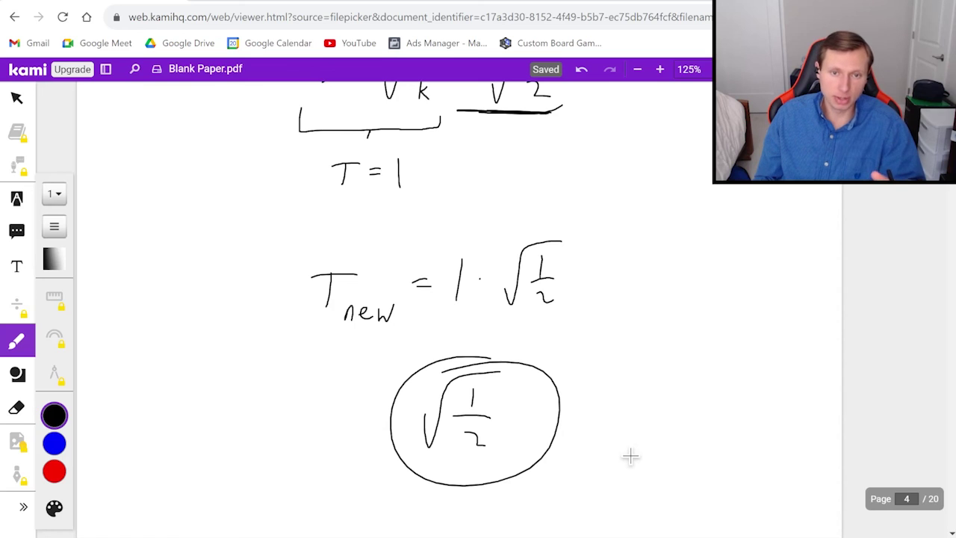
Note beside the answer that it equals .707 and write 'smaller' below.
scroll(631, 456, down, 1)
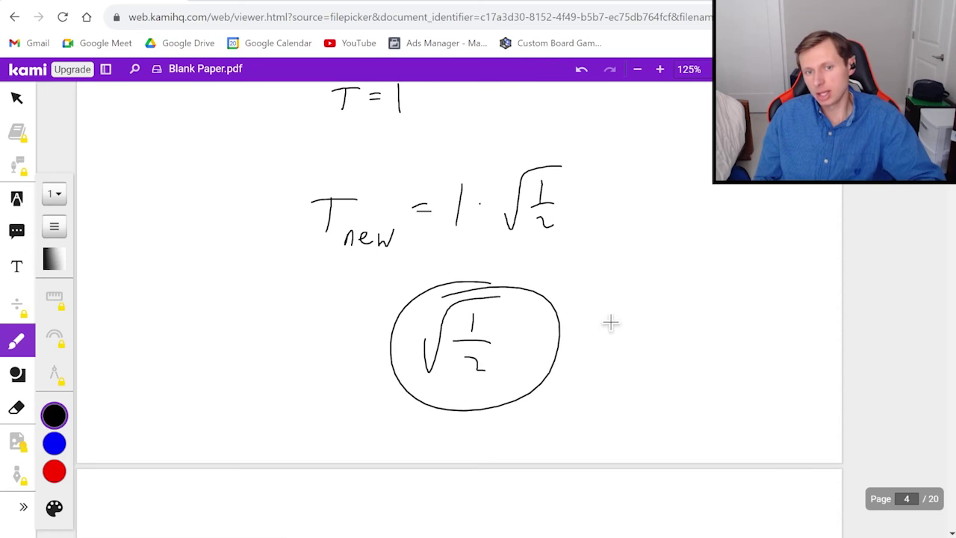
click(589, 369)
drag(616, 348, 622, 366)
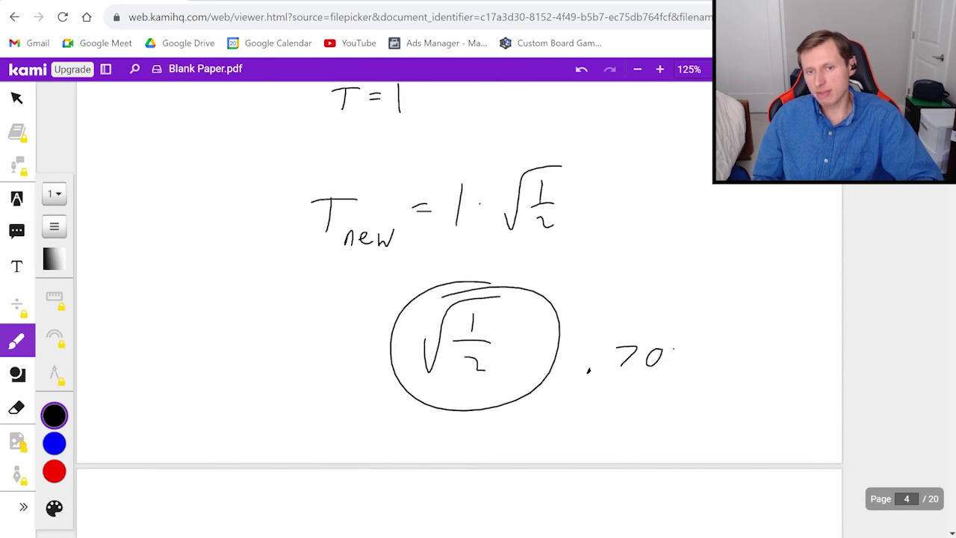
drag(674, 348, 678, 378)
drag(583, 418, 573, 431)
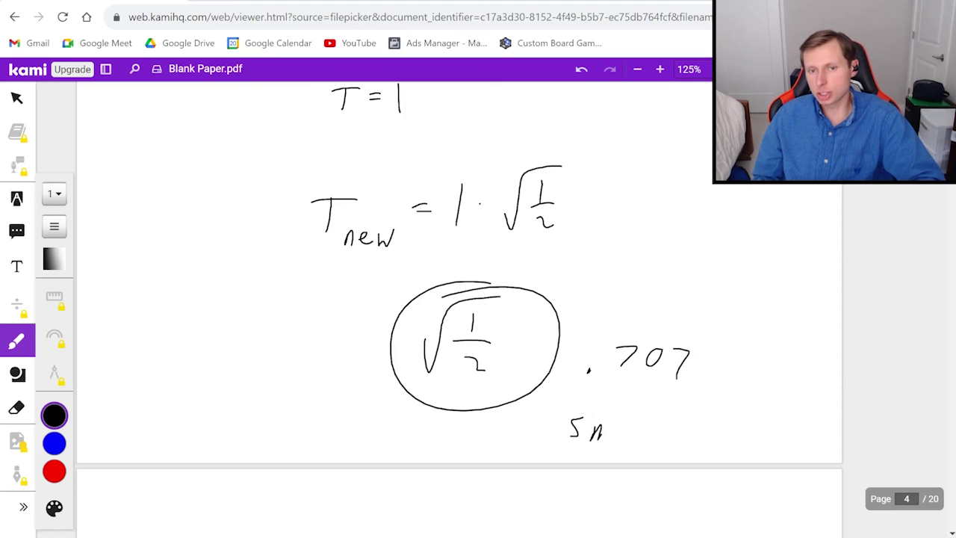
drag(643, 412, 640, 442)
mouse_move(656, 411)
mouse_down()
mouse_move(653, 442)
mouse_move(674, 442)
mouse_up()
drag(679, 442, 691, 429)
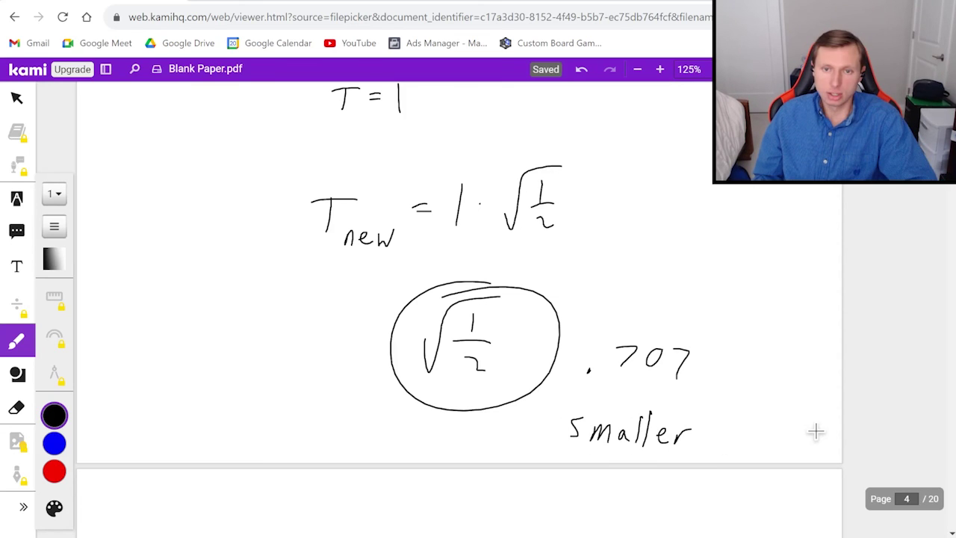